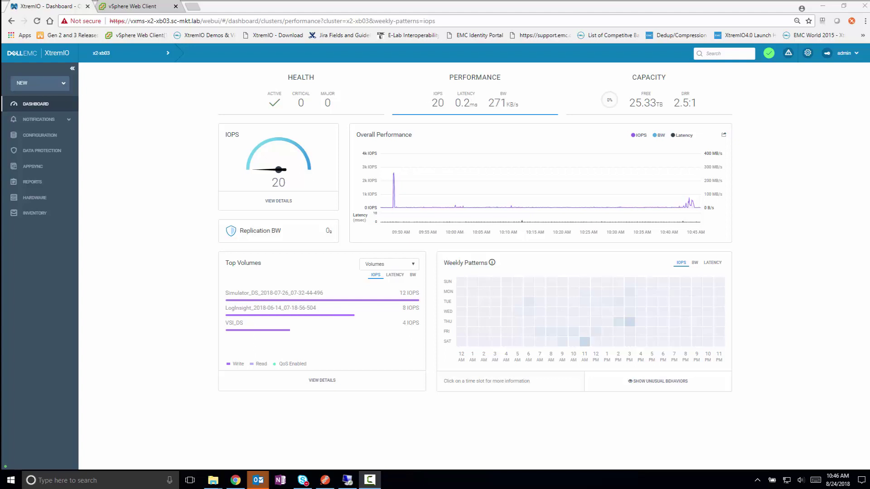
Add the AppSync server pm-appsync.sc-mkt.lab in the AppSync settings with username admin and the account password
click(808, 53)
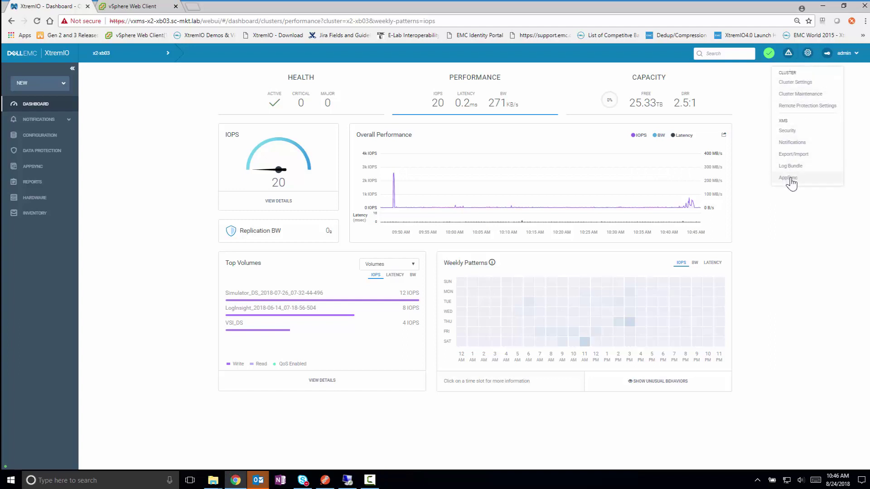
click(789, 178)
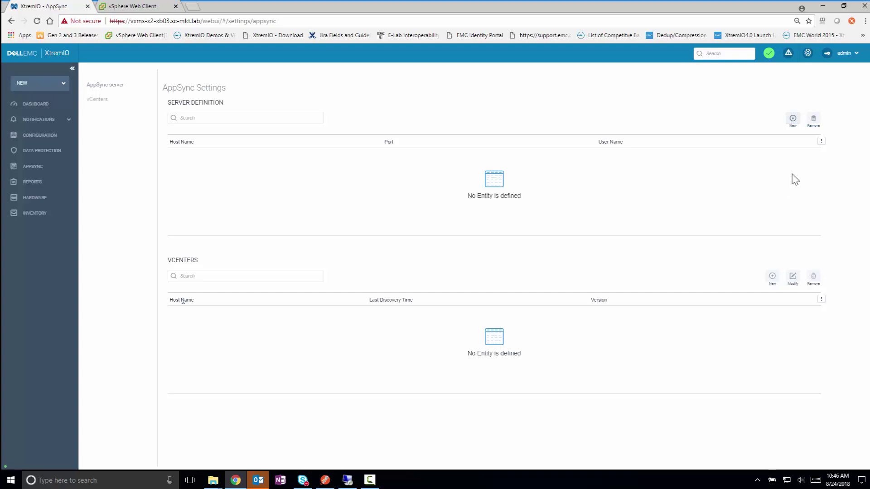
click(793, 119)
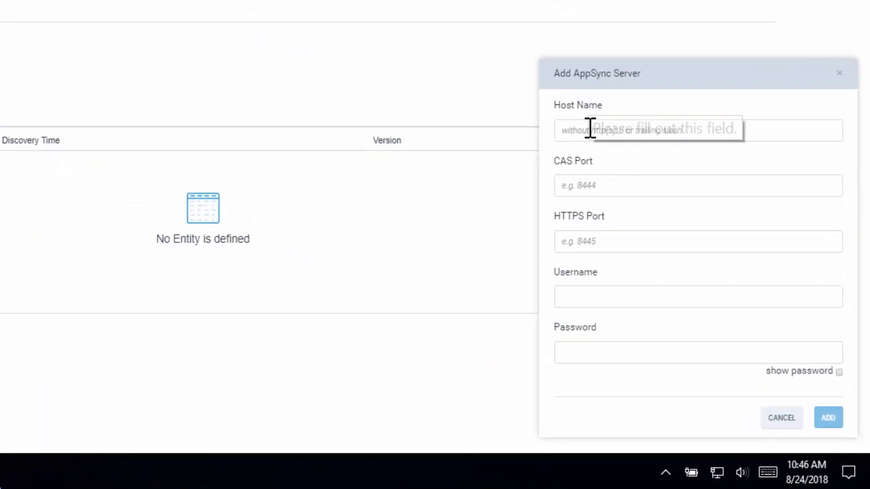
click(590, 130)
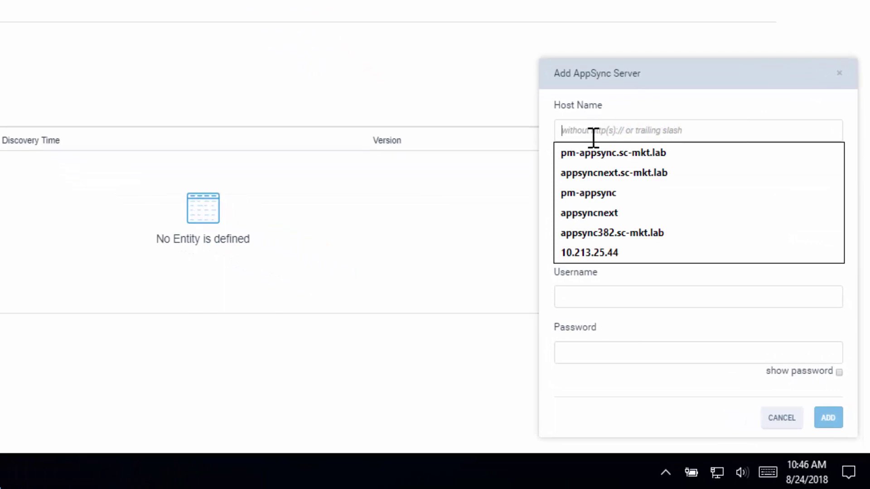
click(598, 153)
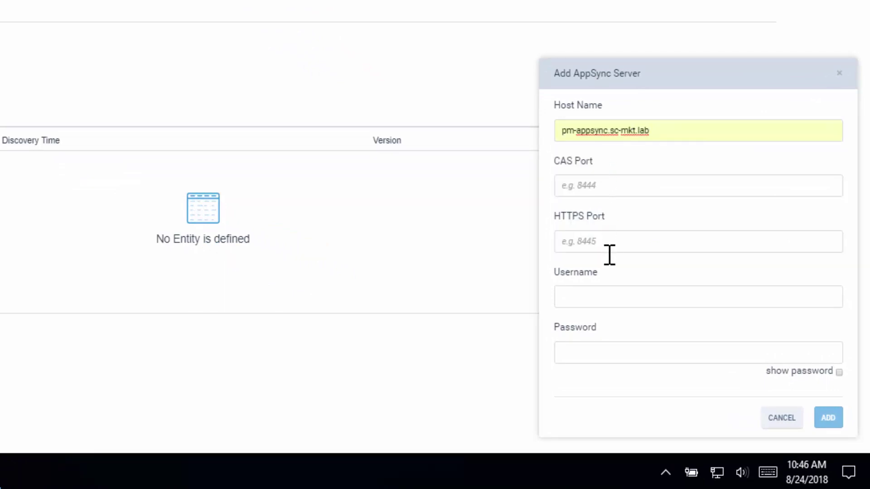
click(610, 291)
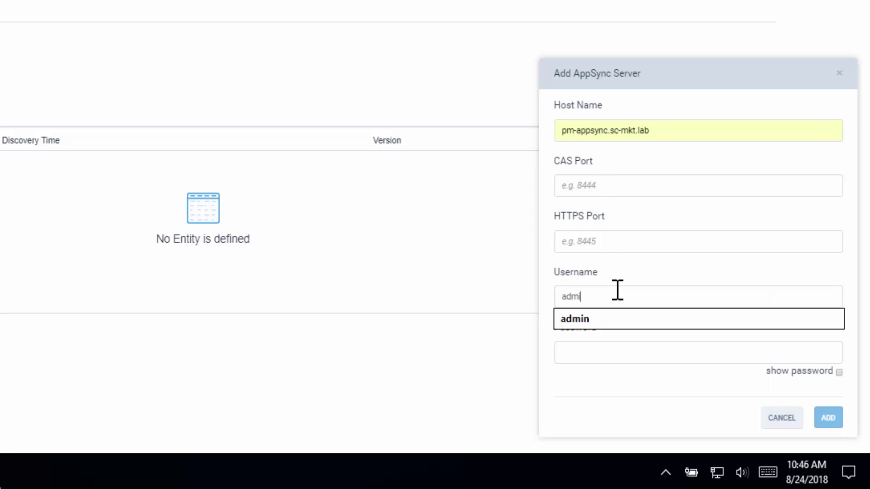
key(Tab)
text(P)
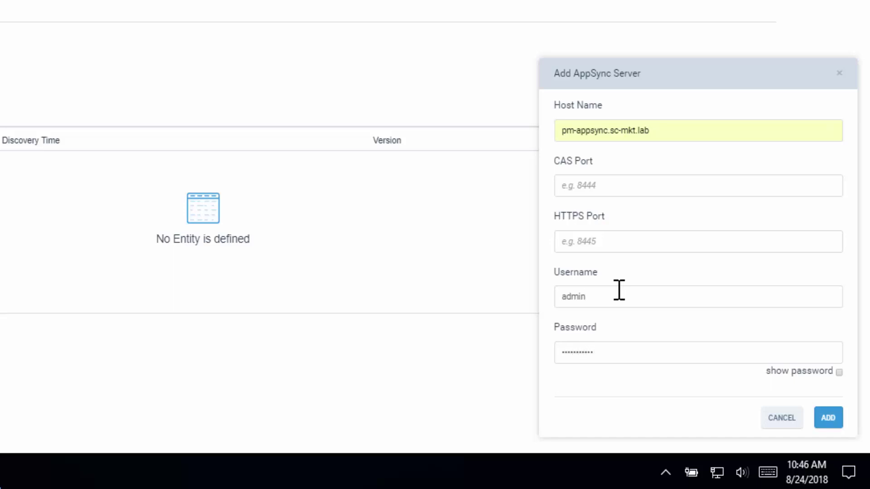
click(827, 420)
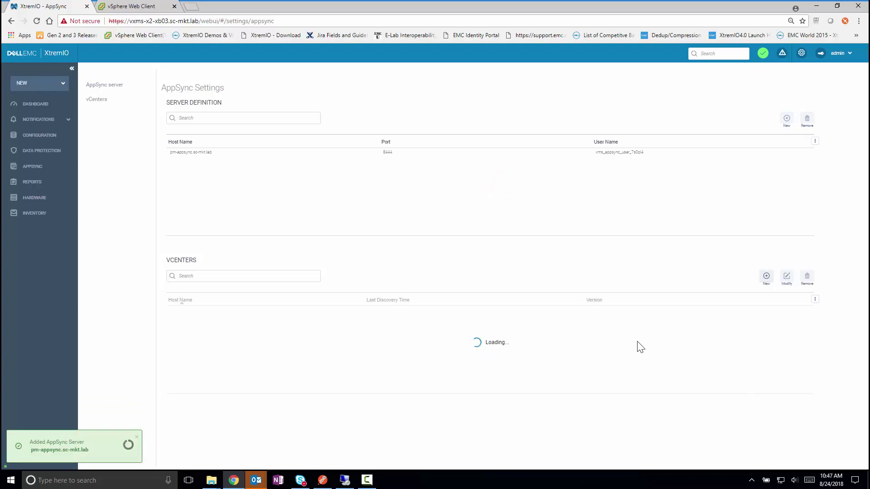
Switch to the Dell EMC AppSync console on the remote server and view its Storage Infrastructure settings
click(345, 480)
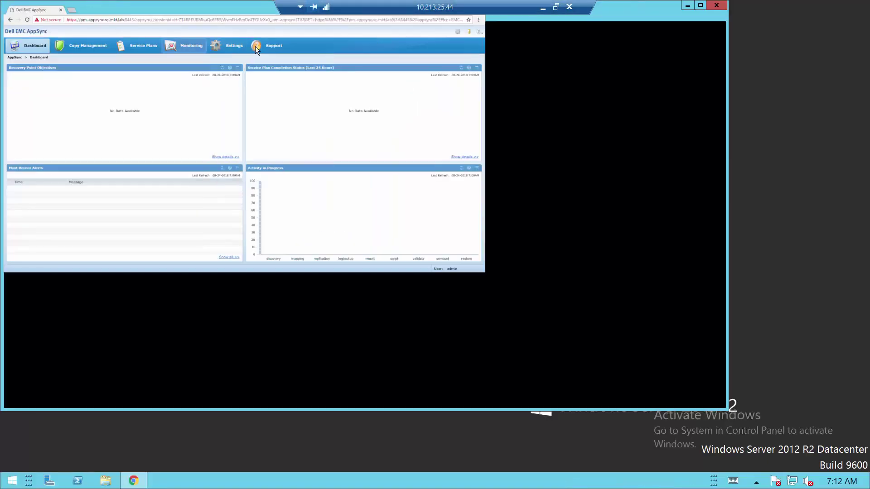
click(704, 6)
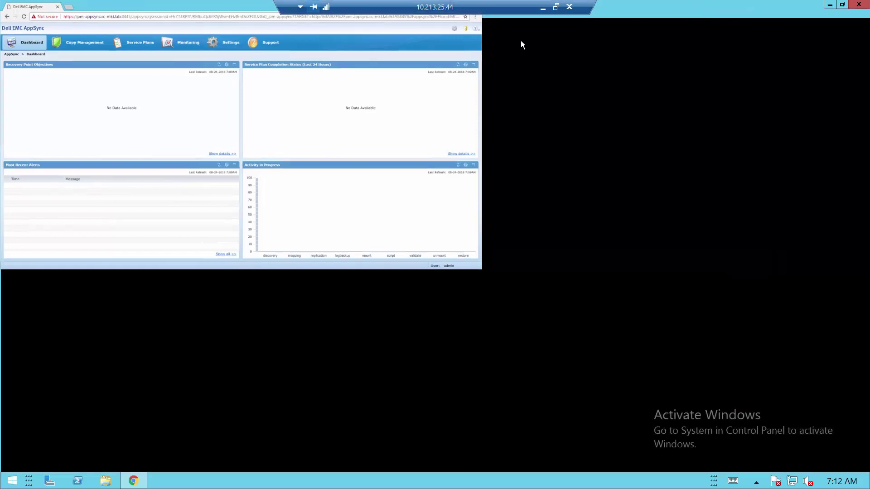
click(344, 61)
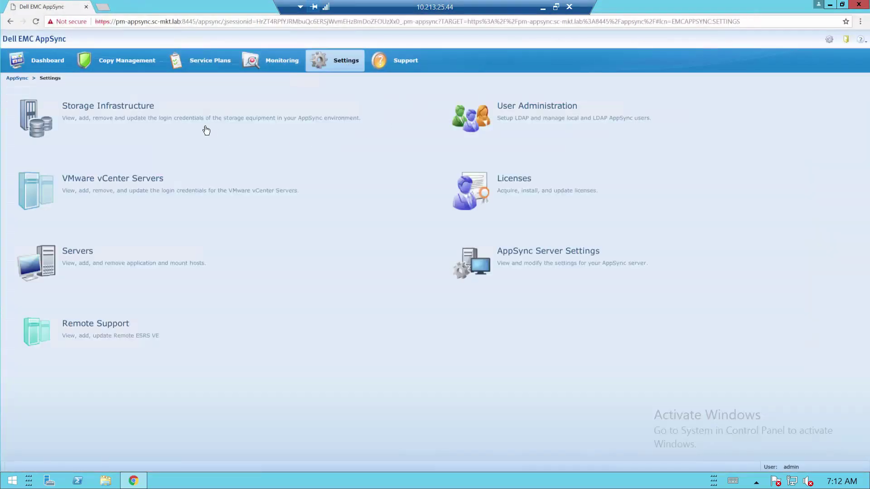
click(157, 121)
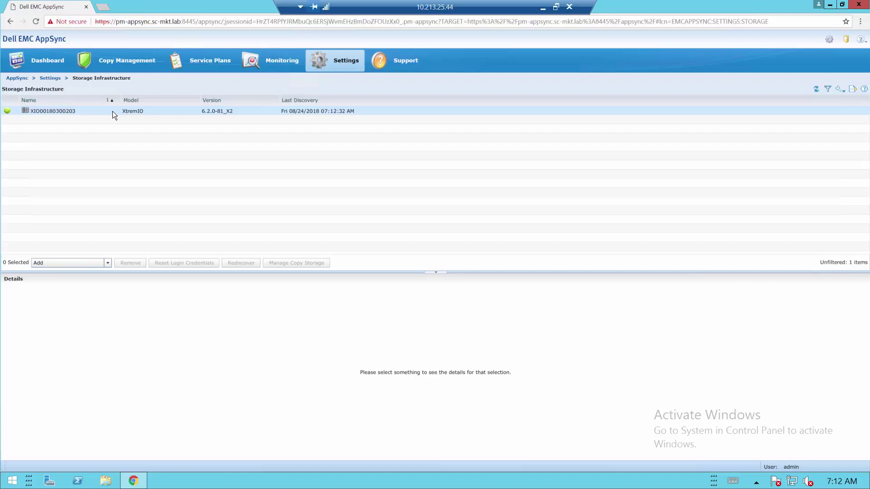
View the User Administration list in the AppSync settings and widen the user name column to read the full names
mouse_move(330, 66)
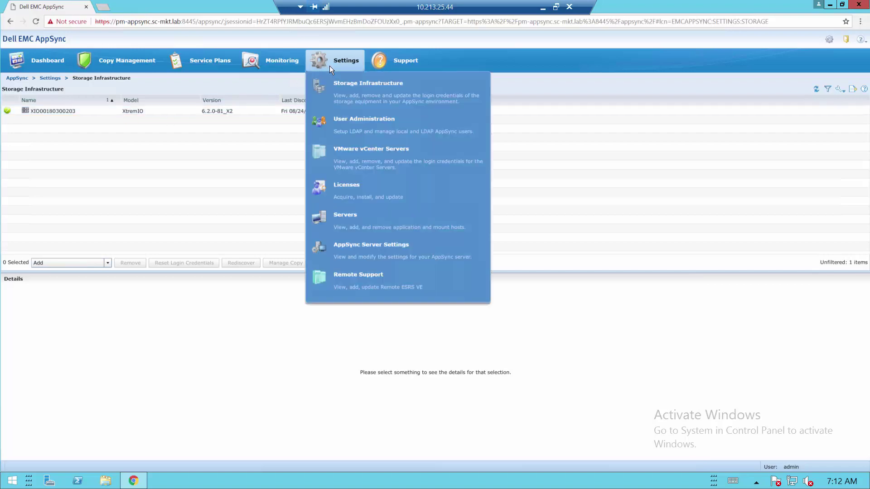
click(357, 124)
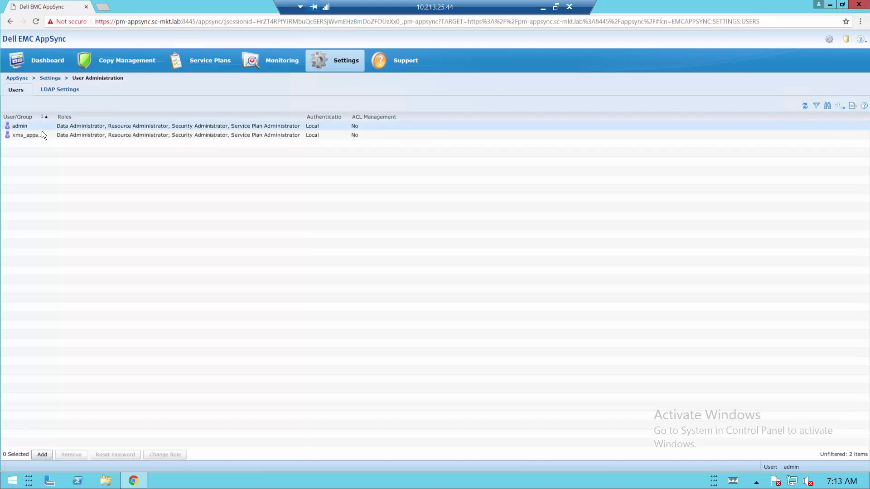
drag(54, 117, 150, 125)
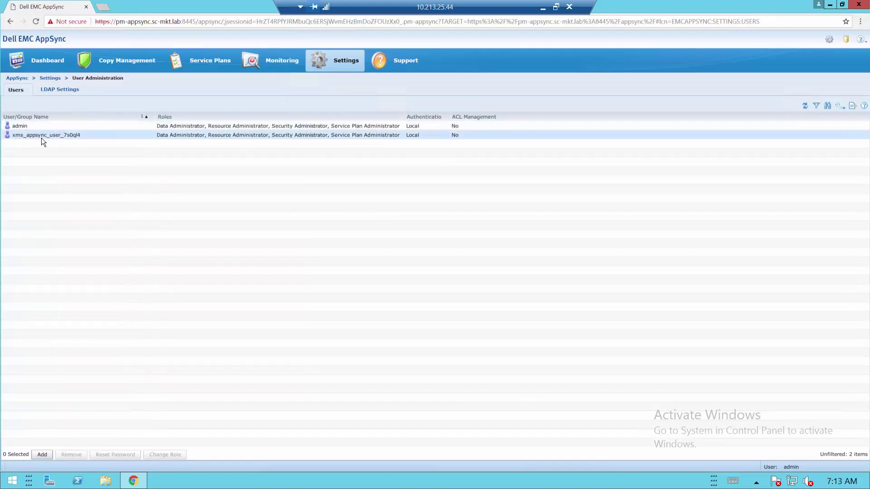
click(42, 138)
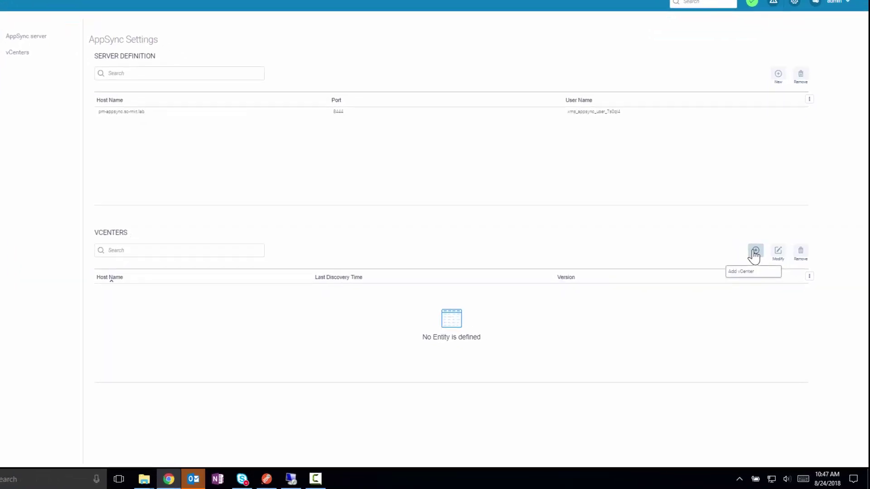
Return to XtremIO and add the vCenter server 10.213.25.40 with the administrator username and the account password
click(738, 213)
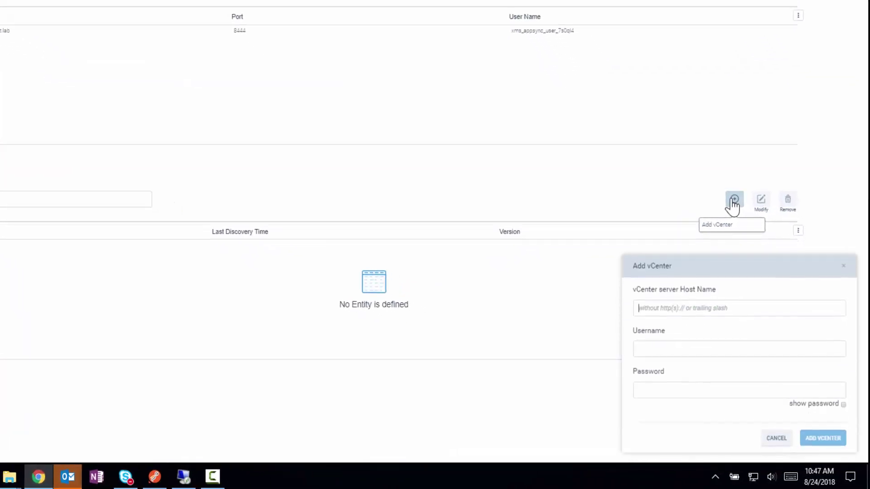
click(683, 305)
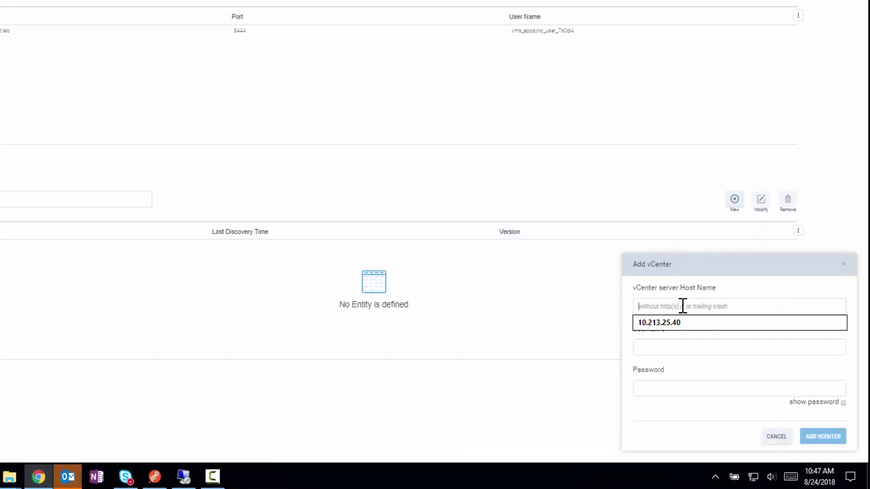
click(680, 324)
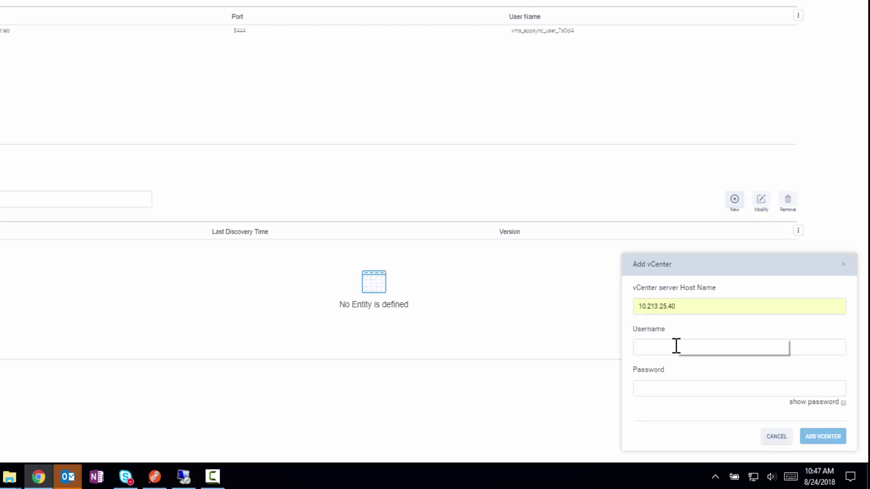
click(677, 346)
key(Down)
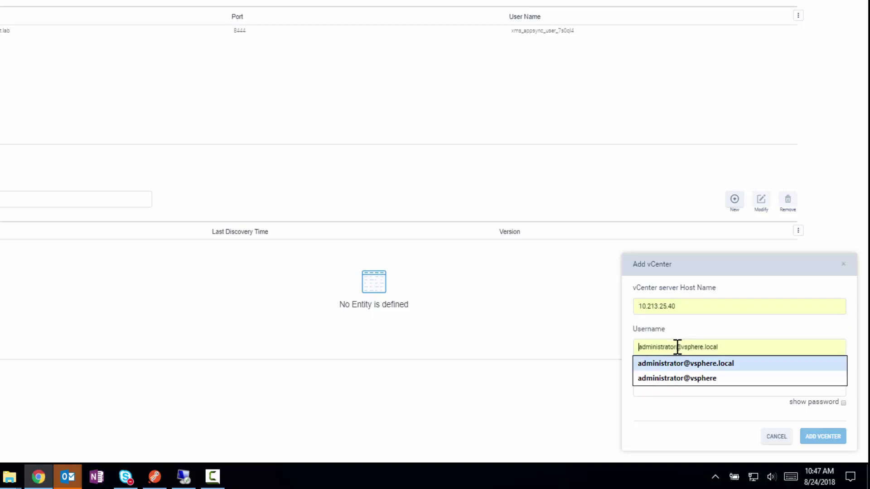
key(Tab)
text(**)
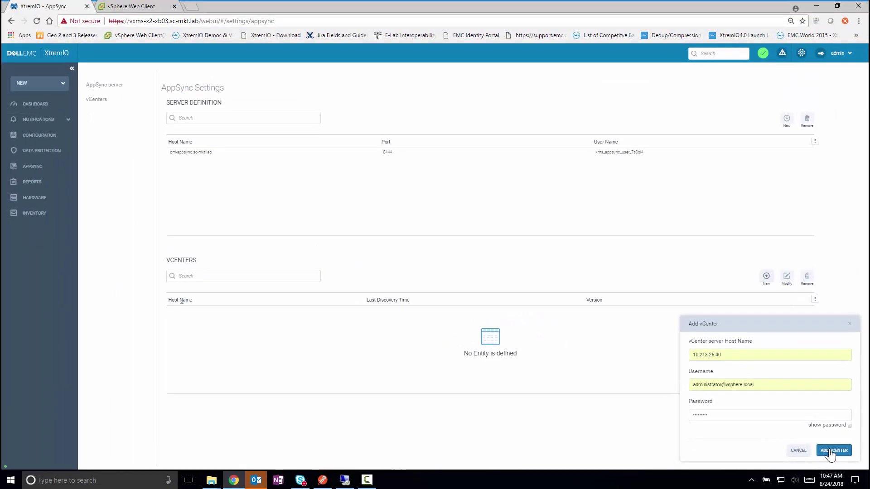
click(831, 453)
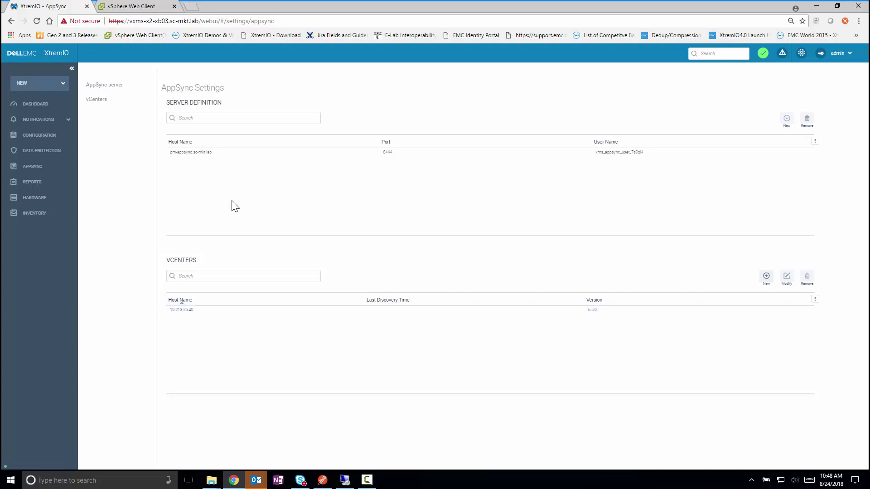
Run a discovery of the AppSync datastores and list all datastores instead of only the protected ones
click(32, 167)
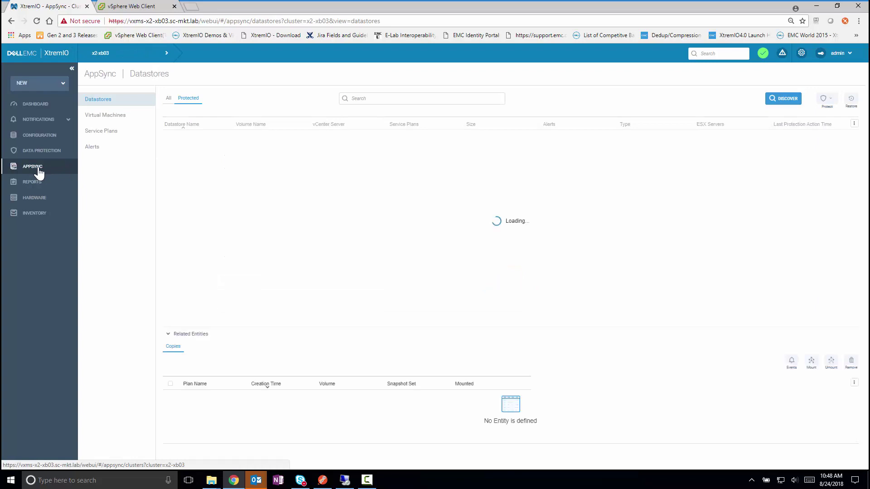
click(776, 100)
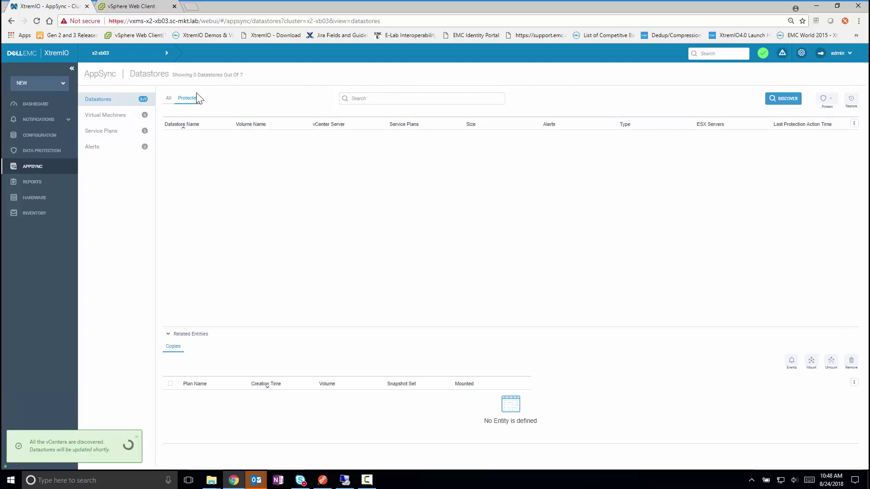
click(168, 99)
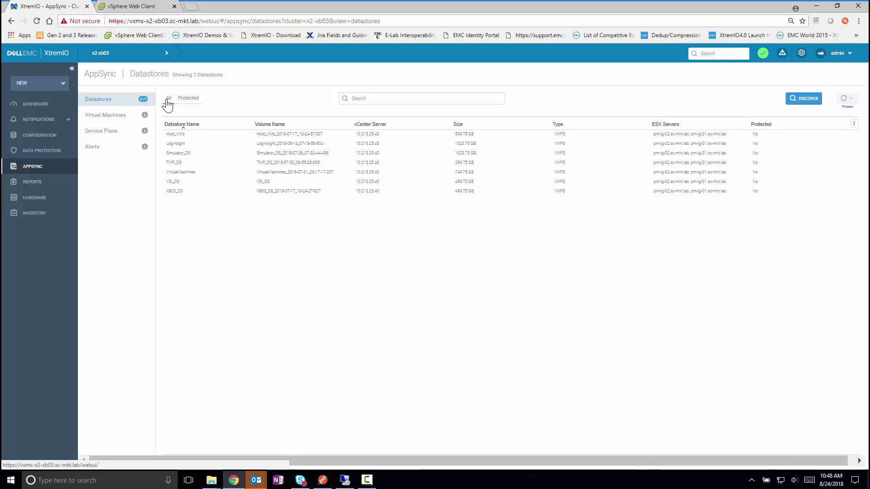
click(183, 138)
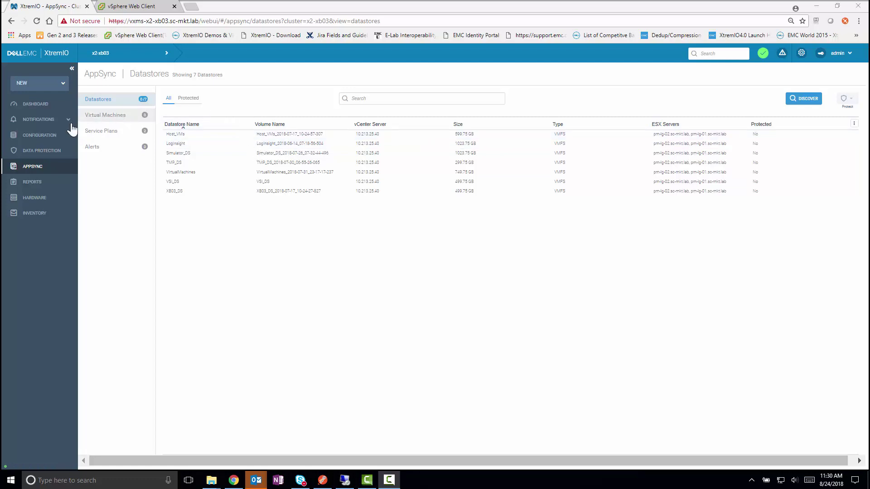
Add the Datastore column to the Volumes table in the storage configuration
click(48, 137)
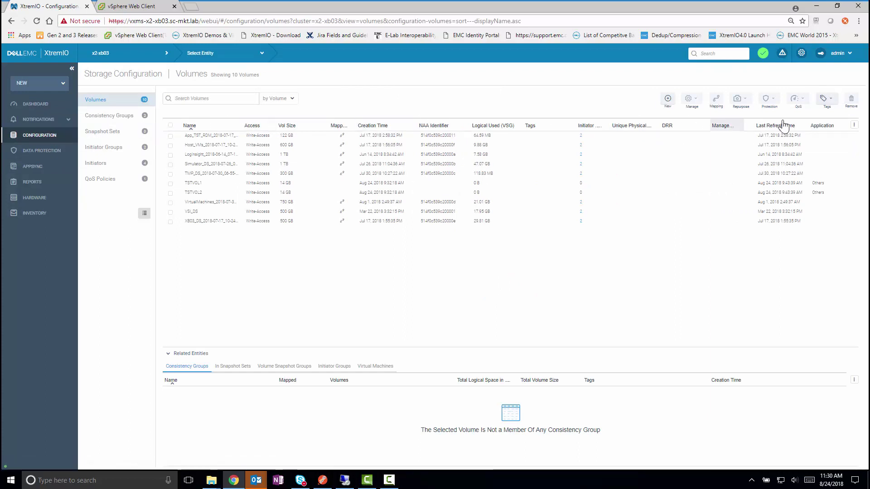
click(854, 126)
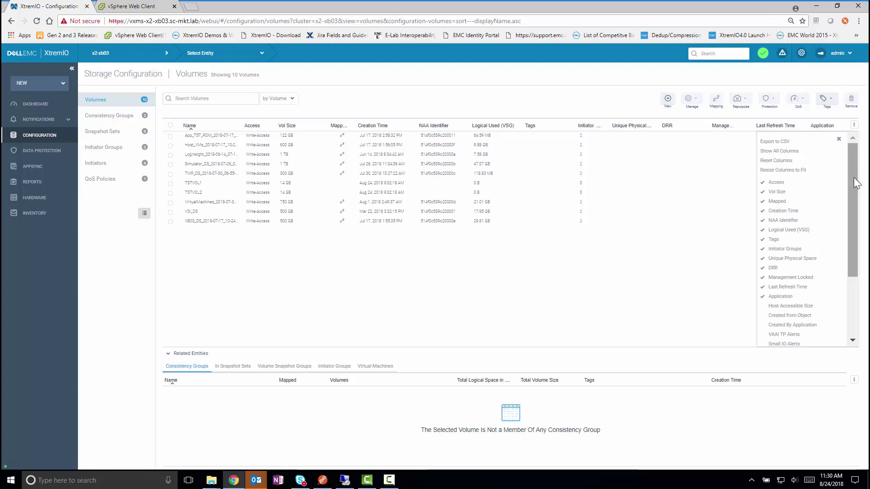
drag(856, 183, 855, 253)
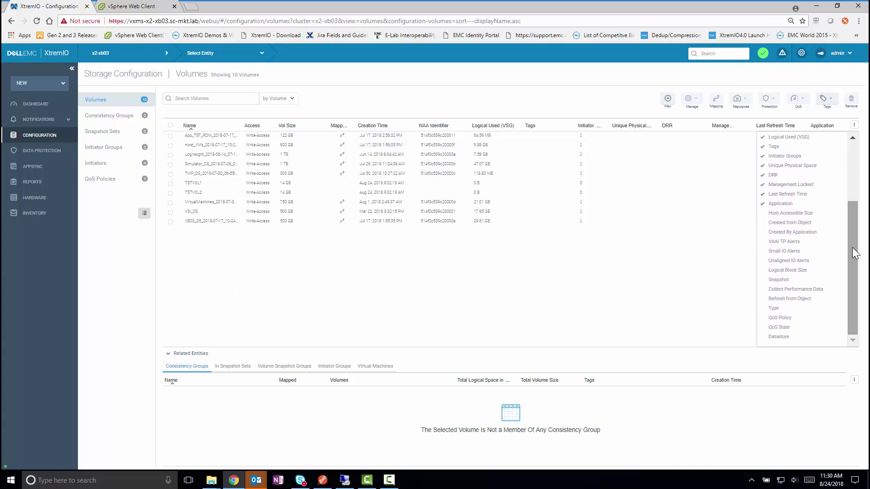
click(791, 339)
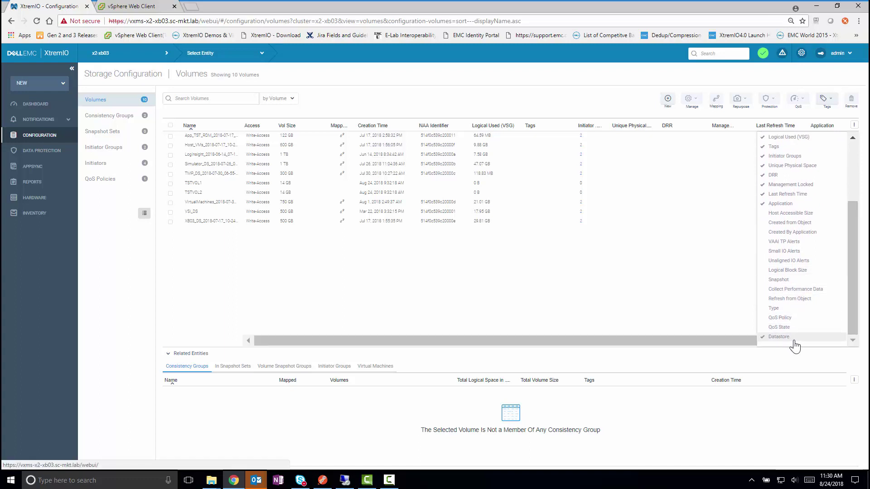
click(669, 276)
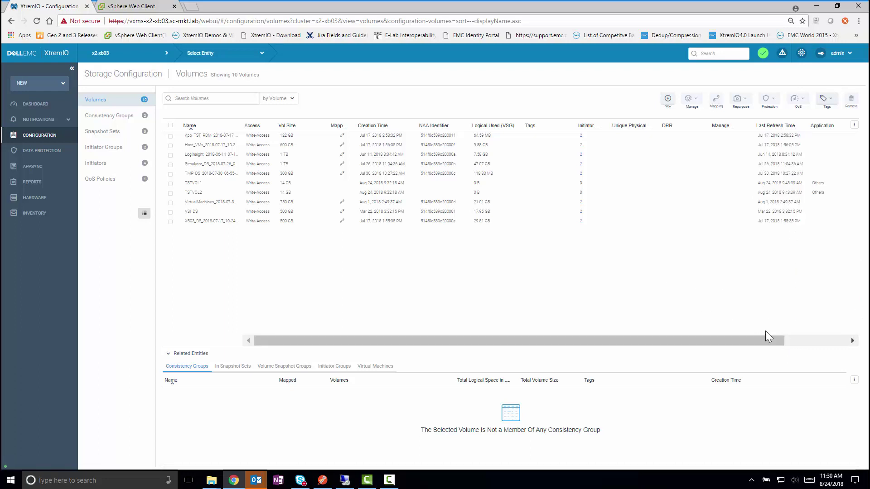
Move the Datastore column directly after the Vol Size column in the Volumes table
drag(760, 342, 800, 349)
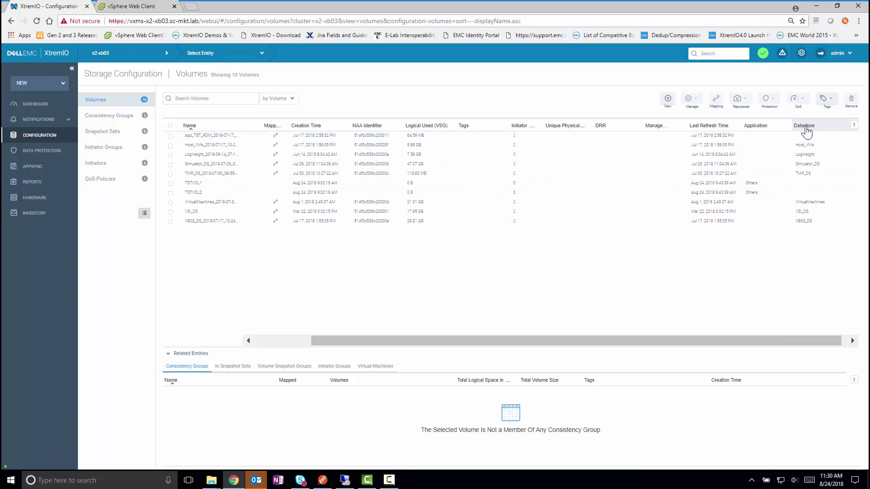
drag(806, 131, 274, 125)
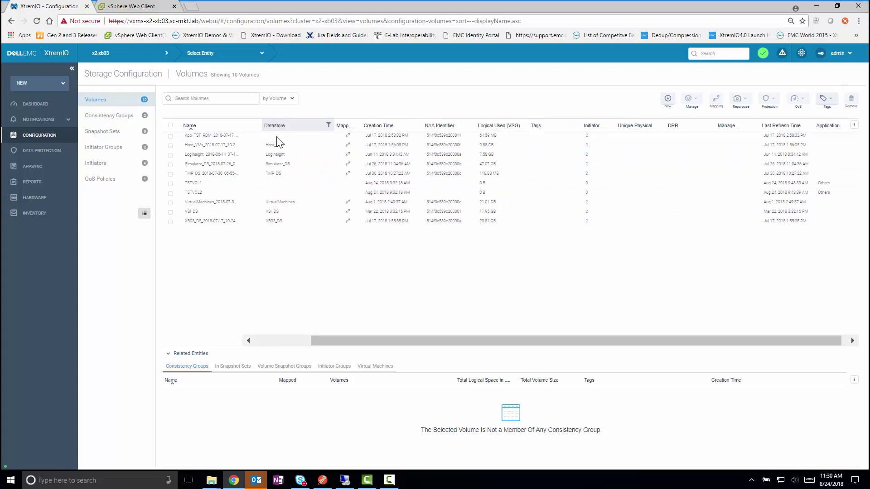
drag(401, 345, 326, 348)
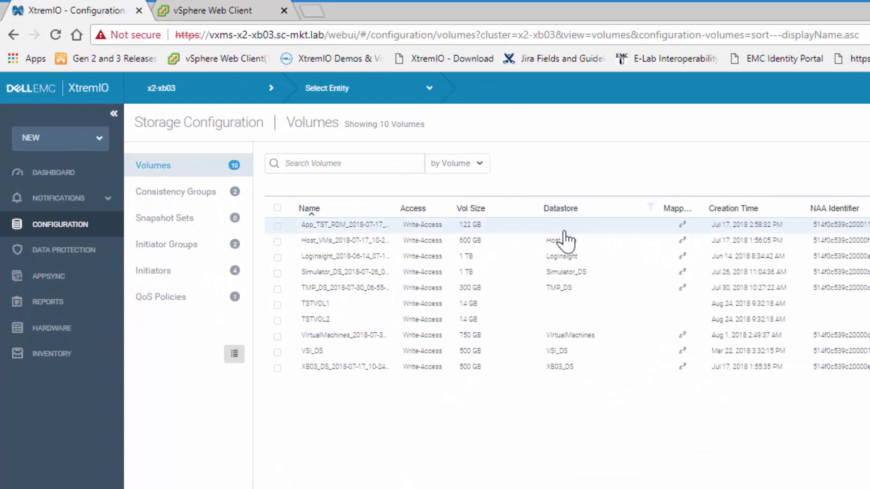
click(556, 256)
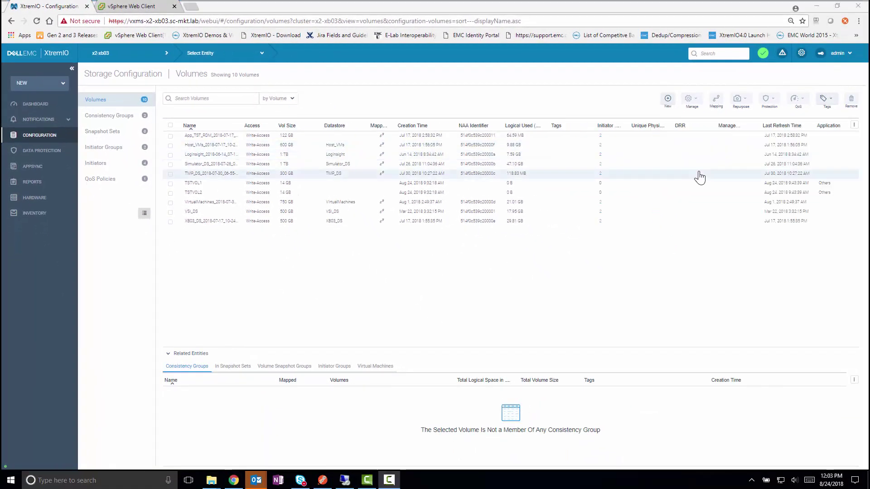
Review the full AppSync datastore list and the AppSync virtual machines list
click(60, 172)
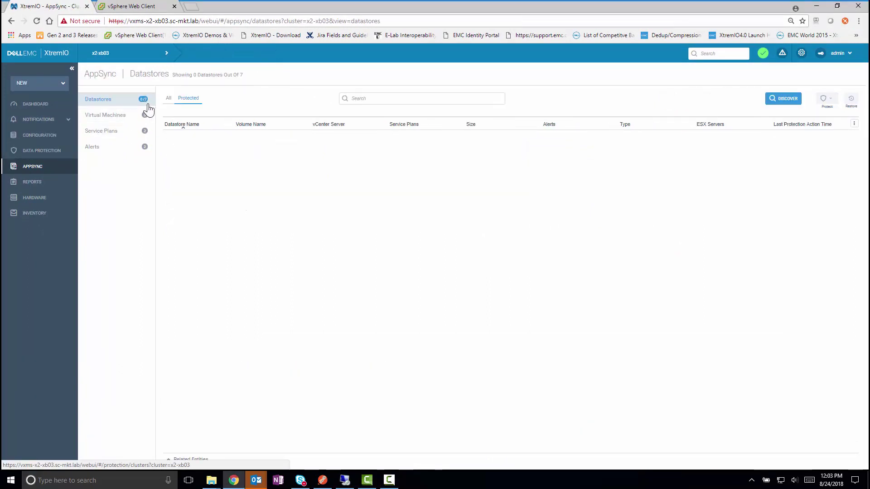
click(167, 104)
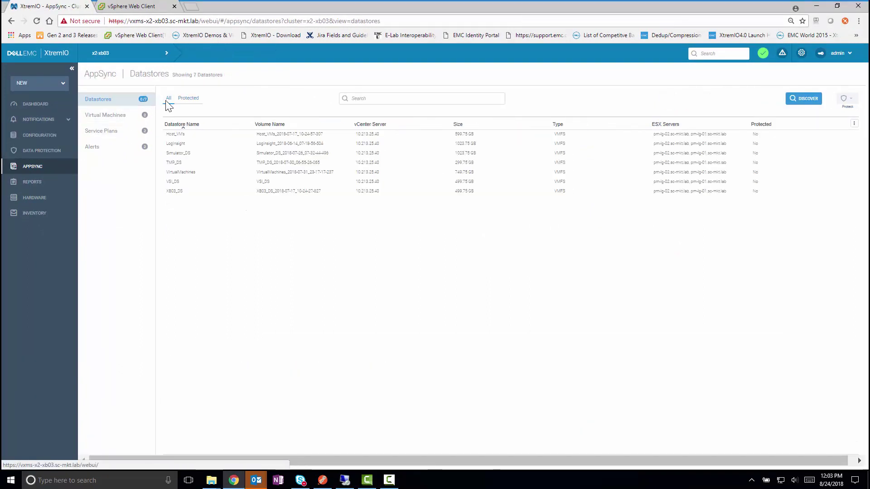
click(140, 117)
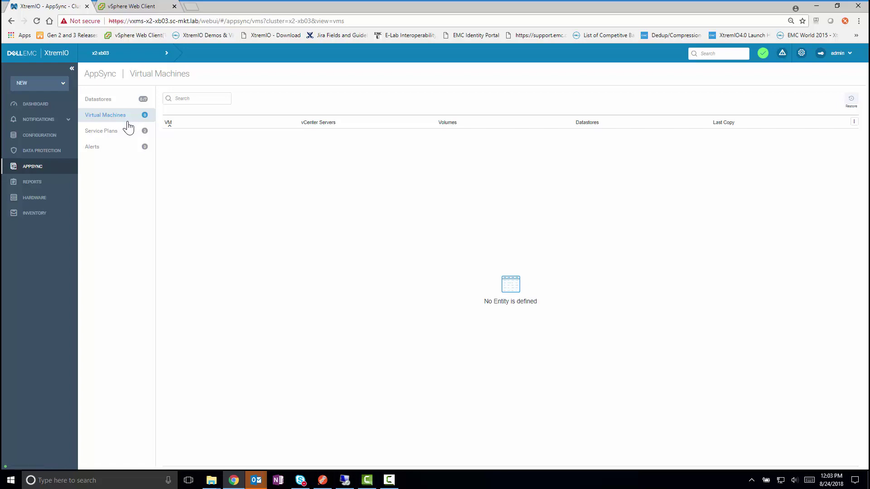
Start an AppSync service plan named VMware_Service_Plan with On Demand startup, keeping the default VM-consistent copy settings
click(123, 134)
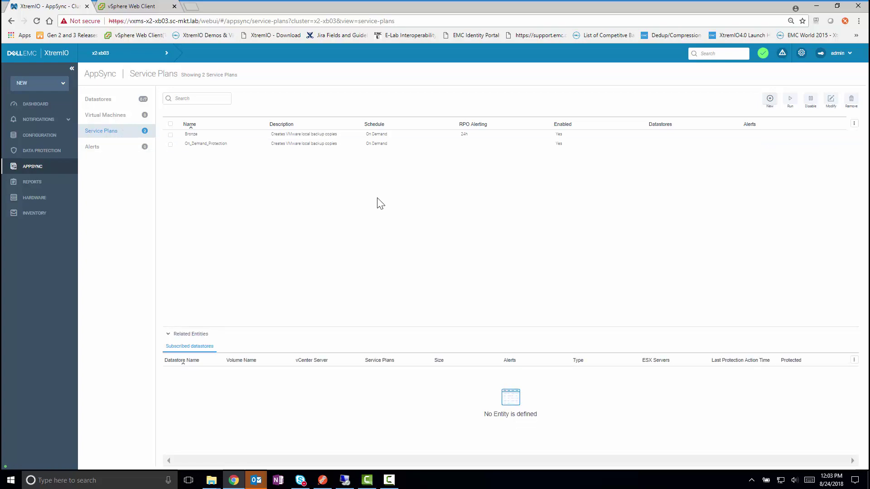
click(770, 99)
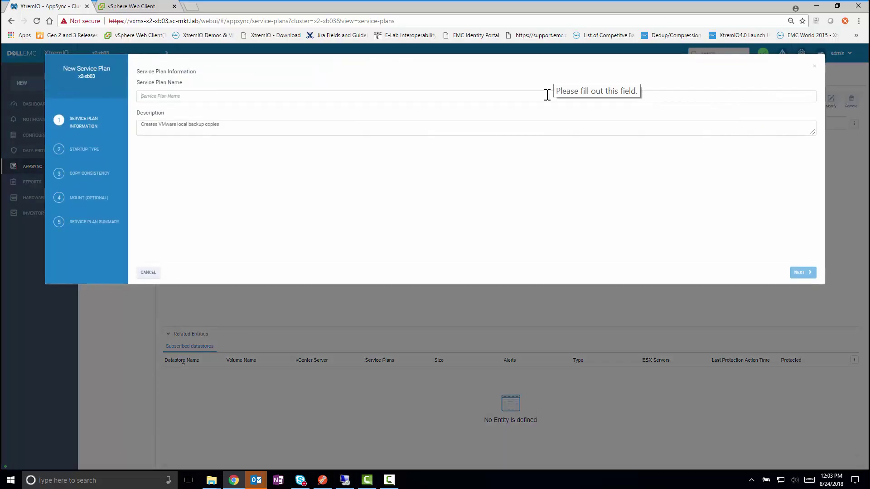
click(548, 95)
text(VMware_Service_Plan)
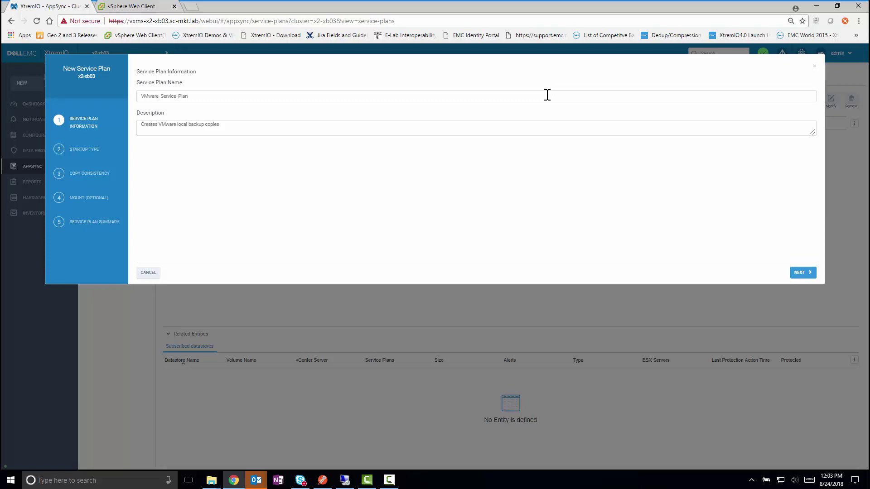
click(798, 273)
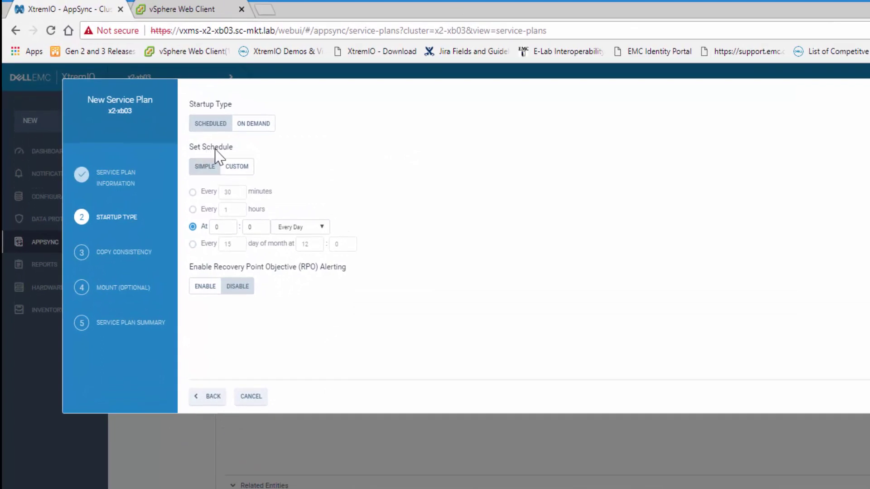
click(247, 126)
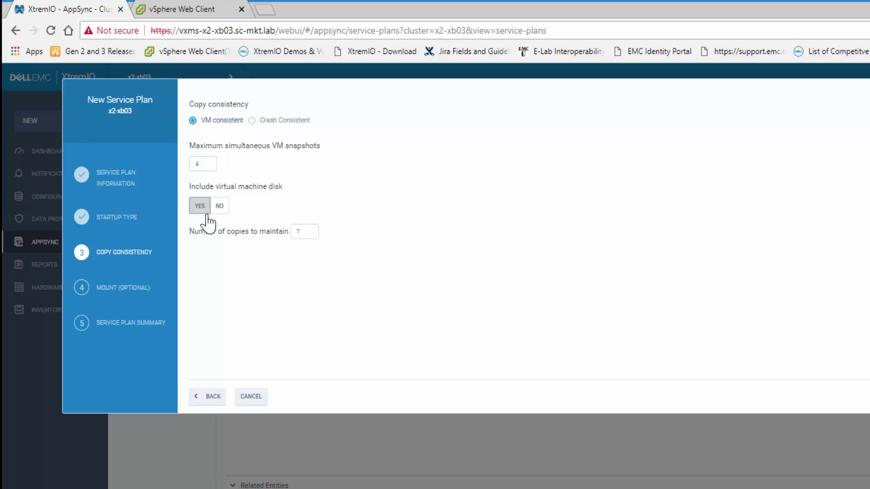
key(Return)
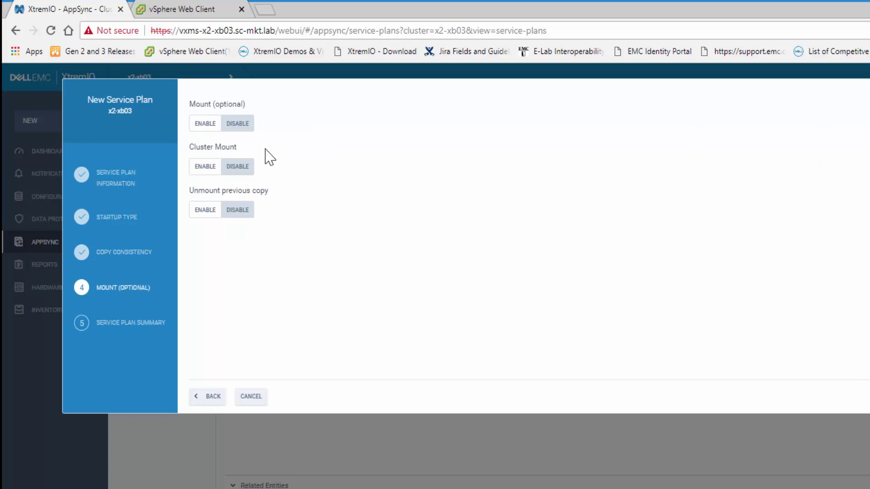
click(210, 127)
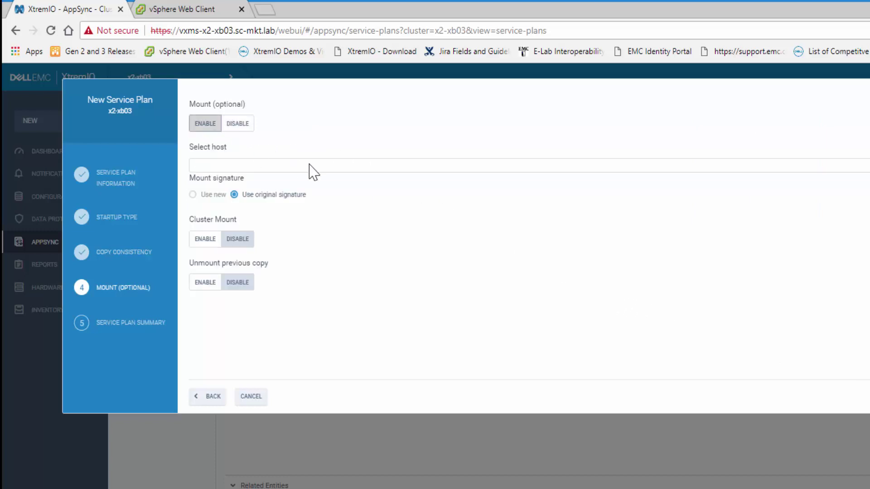
click(312, 166)
click(310, 166)
click(310, 166)
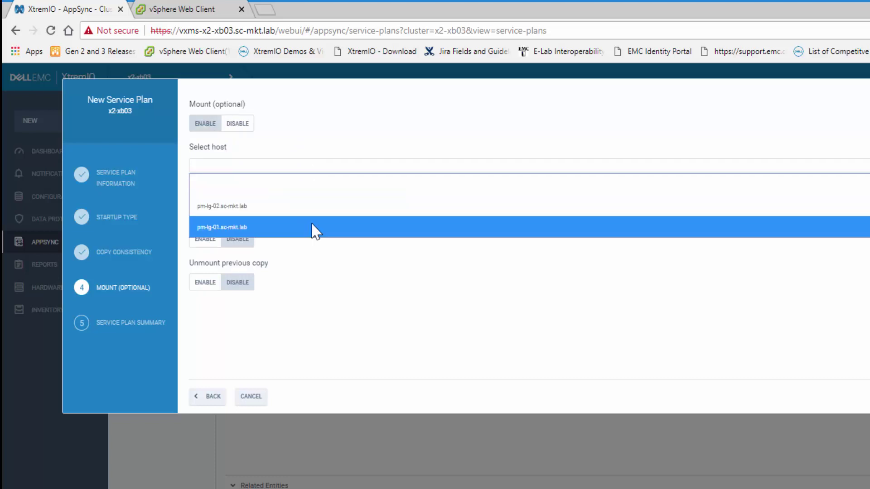
click(306, 144)
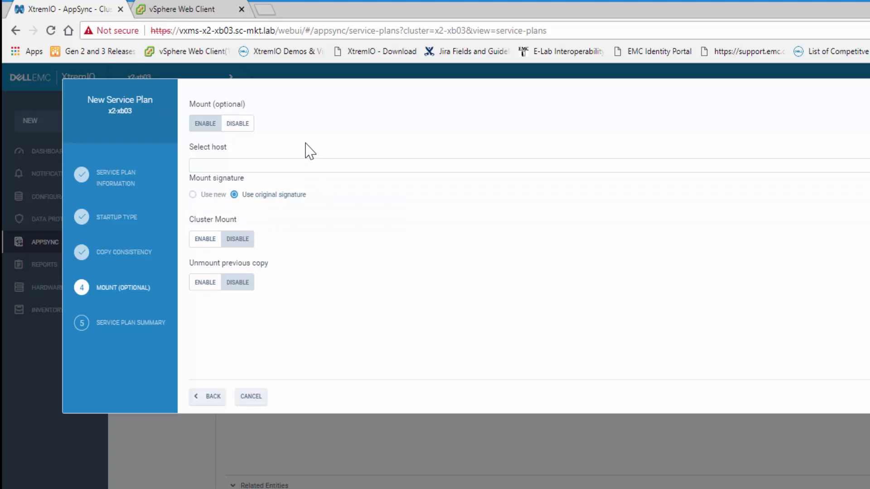
click(248, 132)
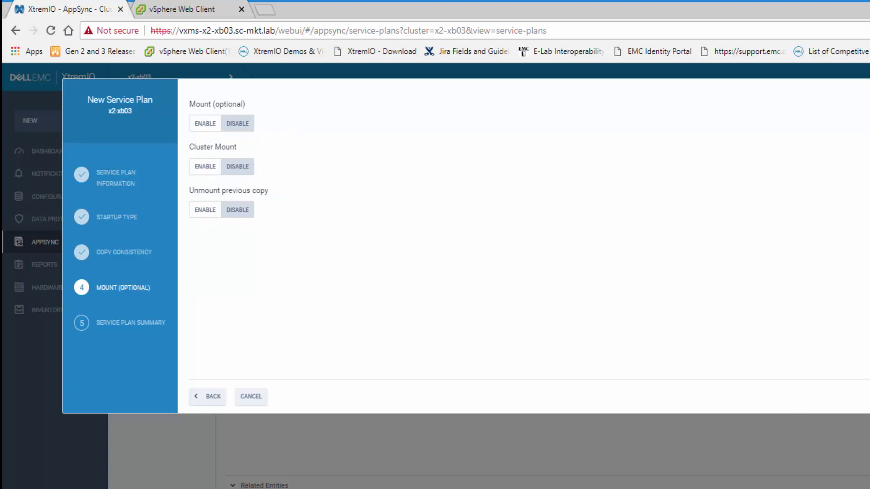
Create the service plan with mounting disabled and select VMware_Service_Plan in the service plan list
click(869, 396)
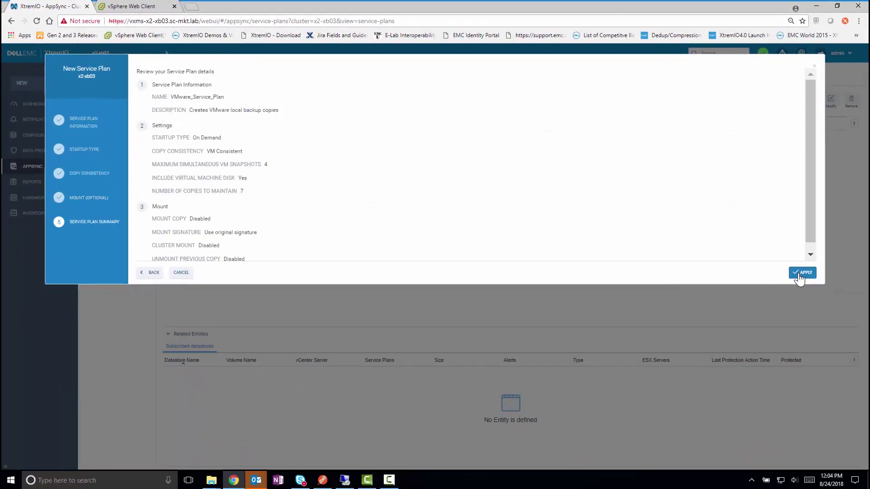
click(800, 273)
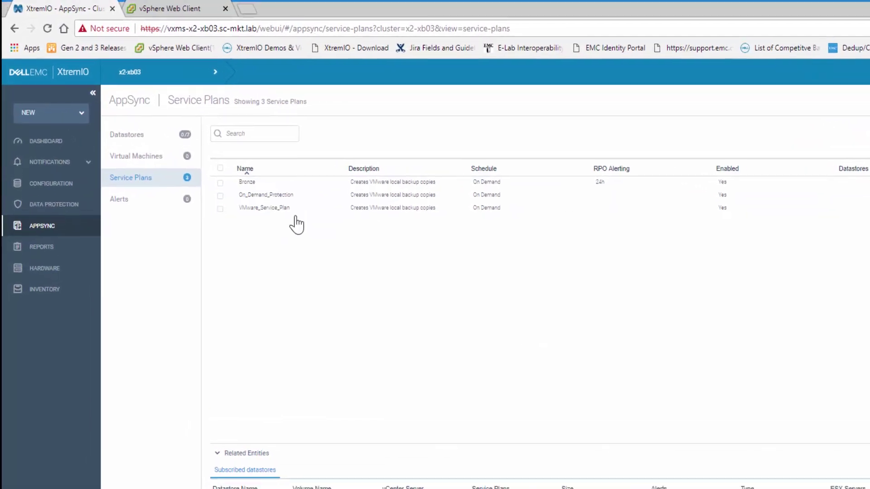
click(301, 212)
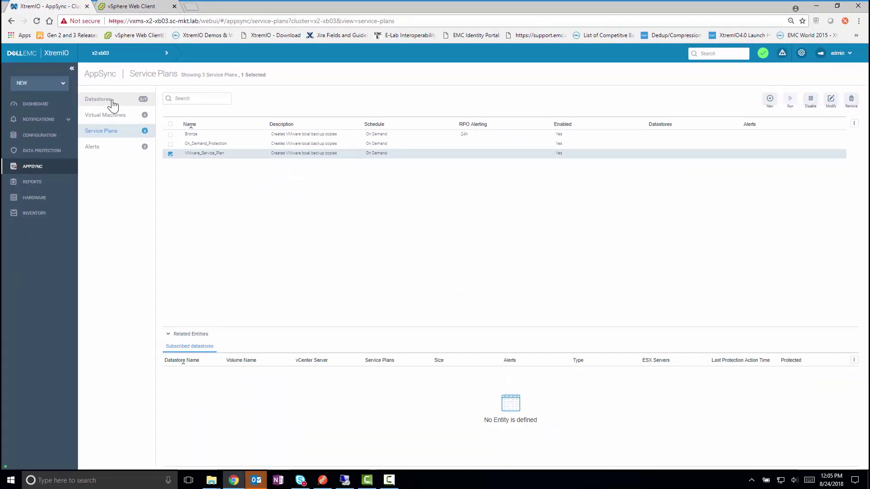
Subscribe the VirtualMachines datastore to VMware_Service_Plan from the list of all AppSync datastores
click(111, 103)
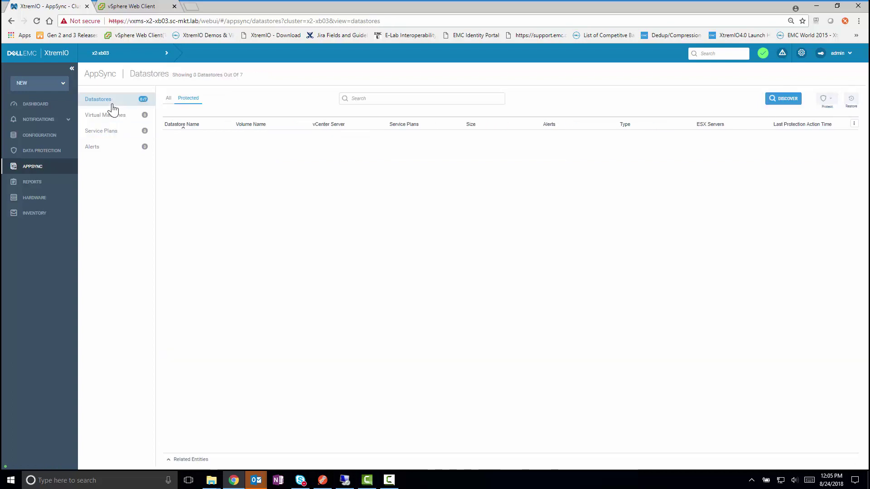
click(167, 101)
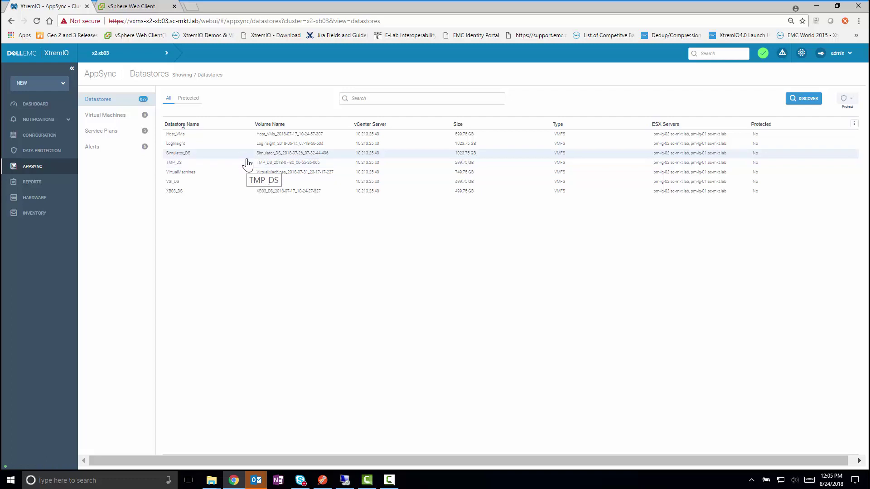
click(269, 176)
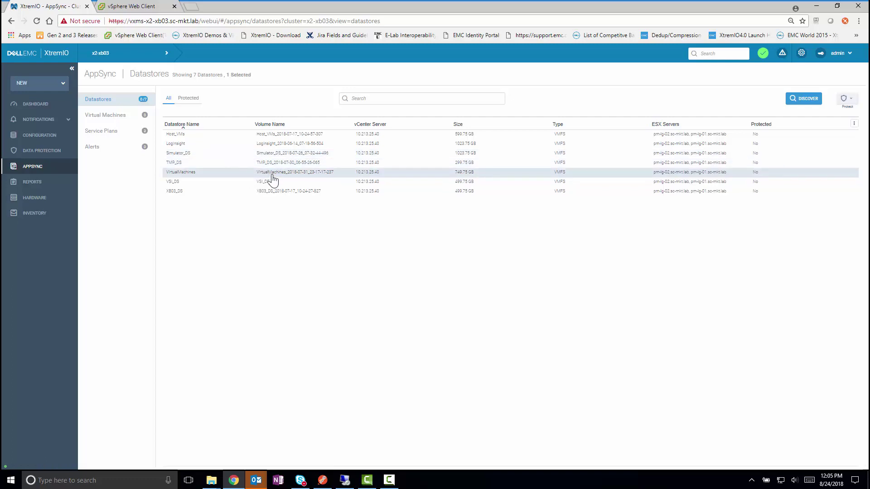
click(847, 105)
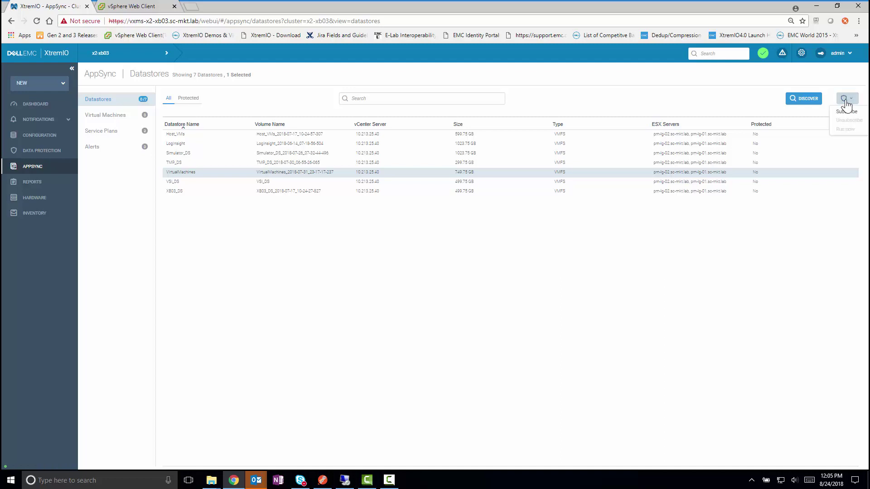
click(848, 112)
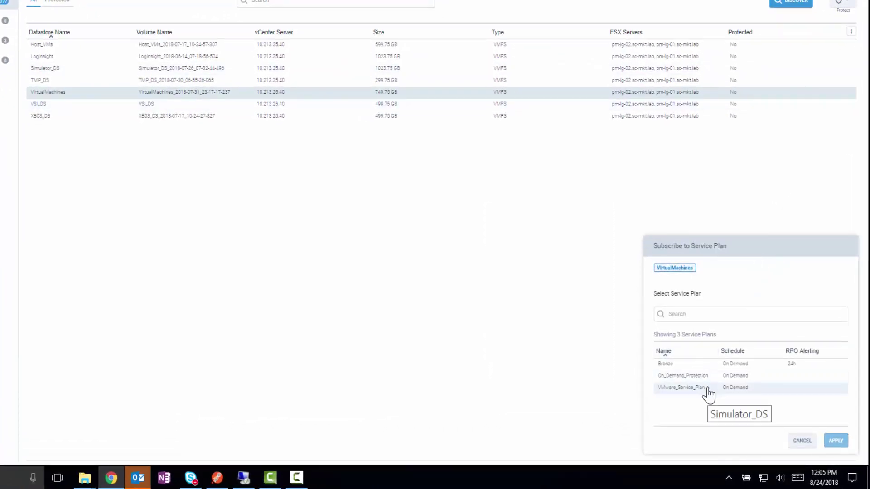
click(707, 389)
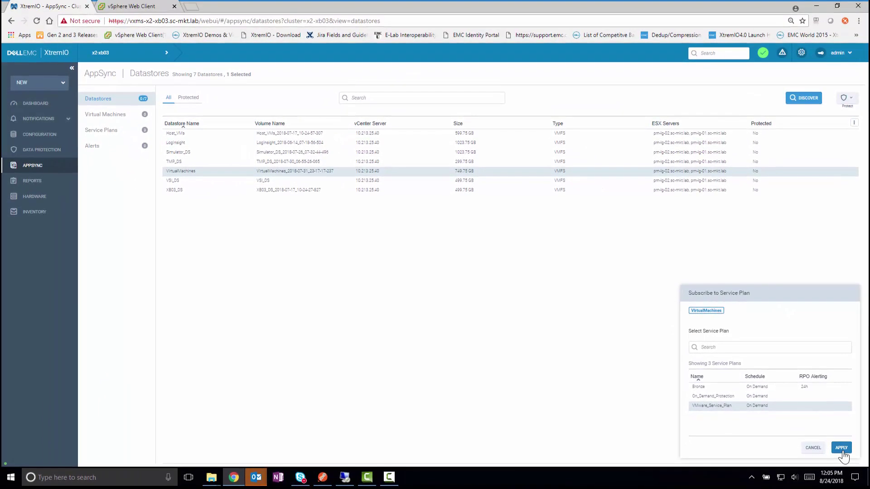
click(842, 449)
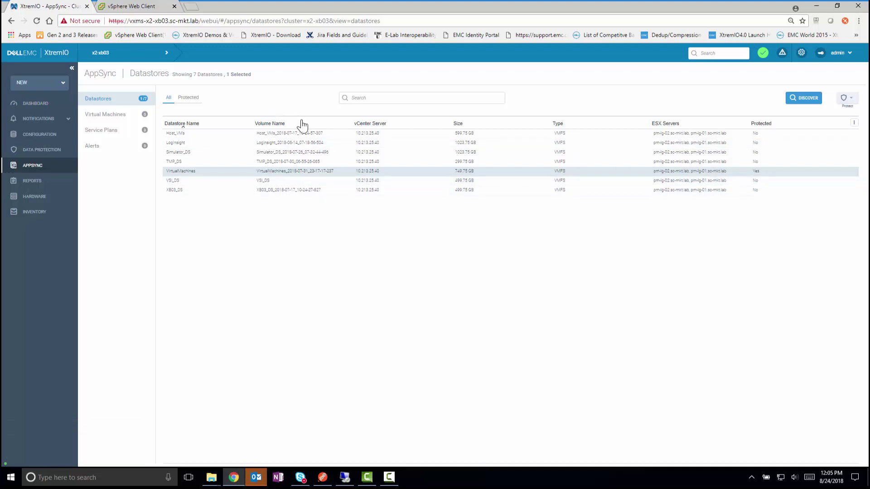
Run VMware_Service_Plan immediately on the VirtualMachines datastore from the protected datastores list
click(188, 98)
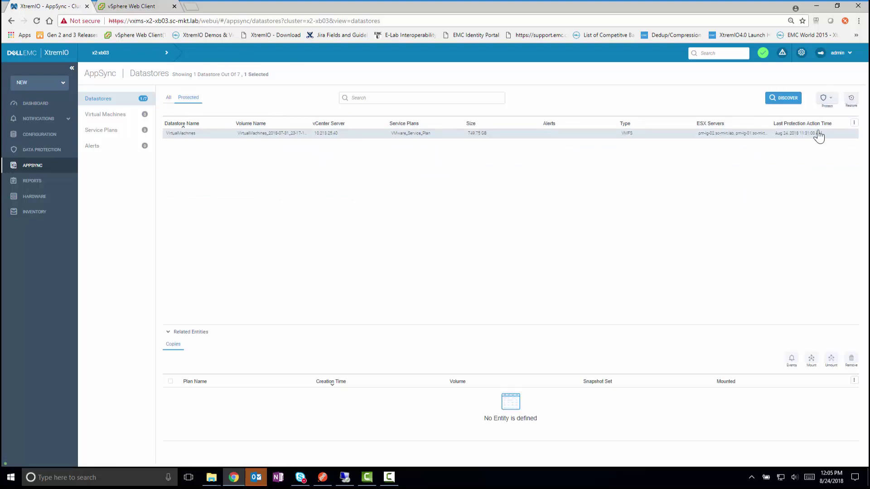
click(831, 100)
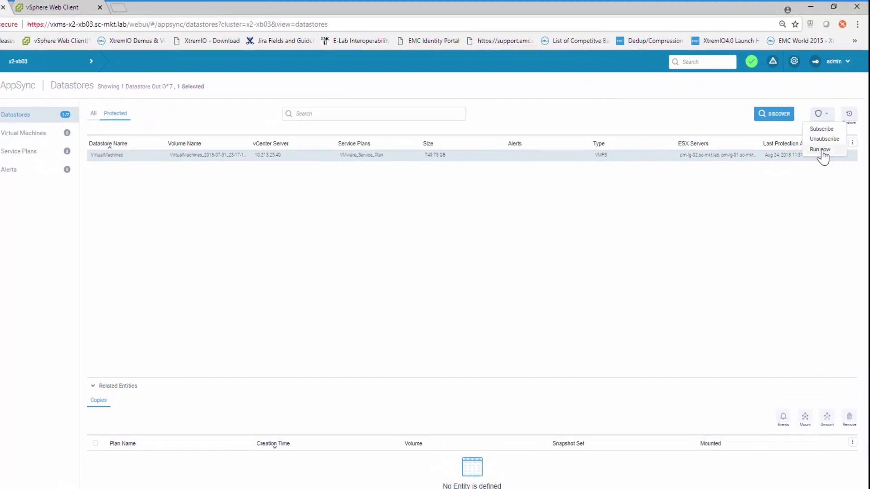
click(821, 150)
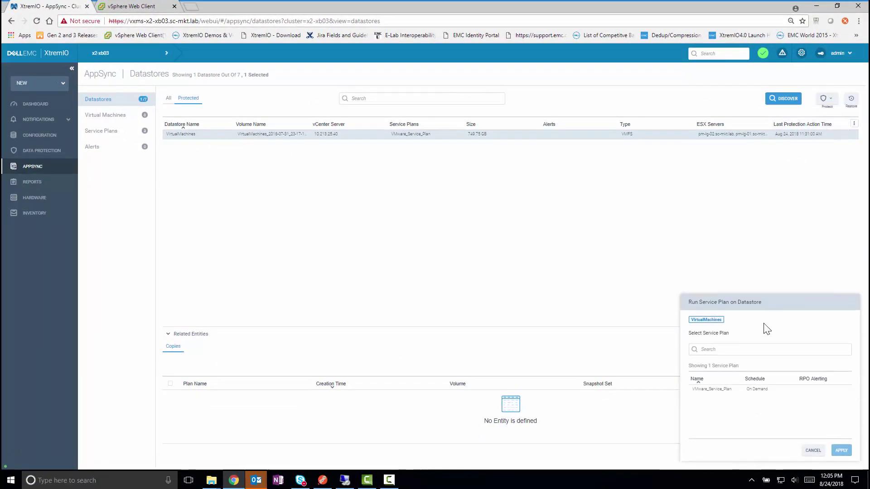
click(725, 395)
click(846, 453)
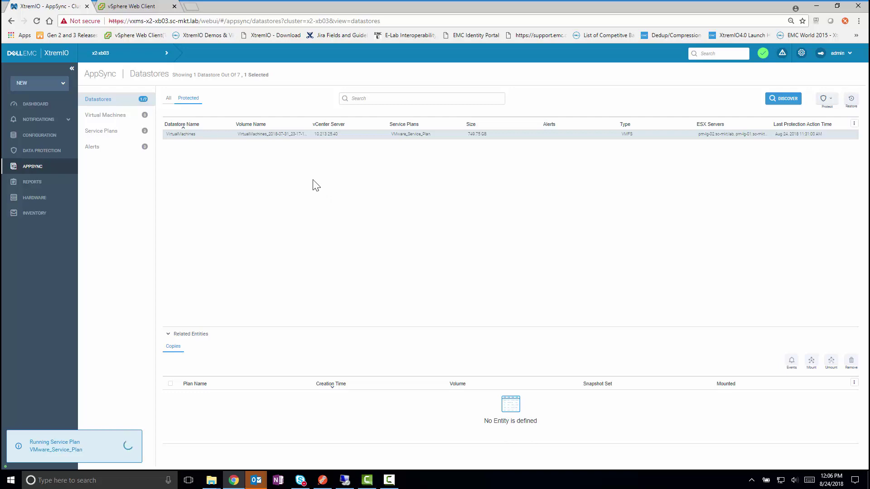
Switch to the vSphere Web Client to check the recent snapshot tasks, and return to XtremIO to select the datastore's VMware_Service_Plan copy
click(124, 6)
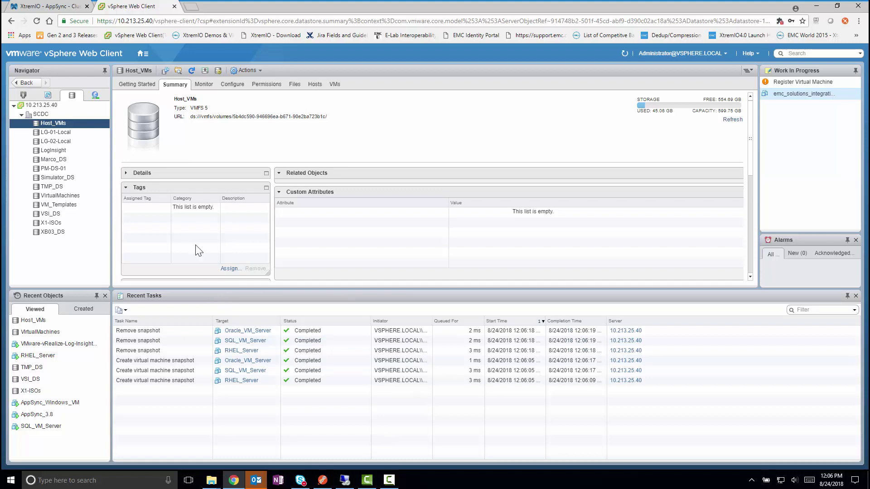
click(35, 10)
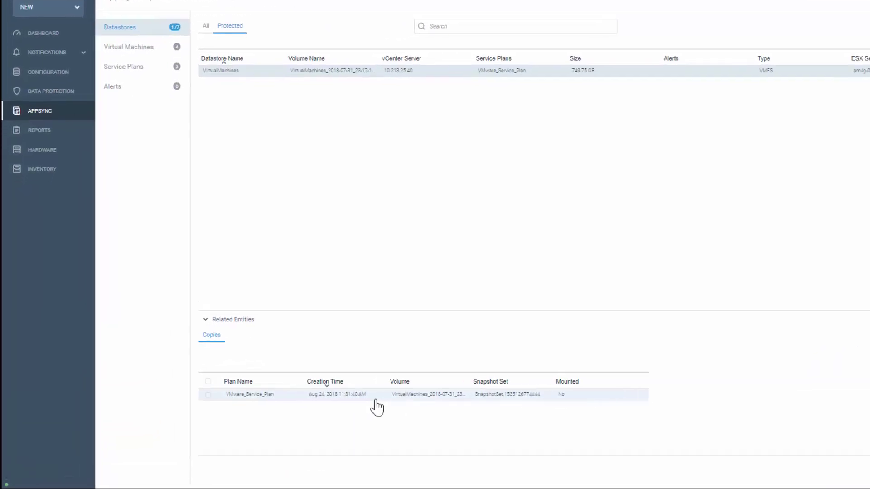
click(511, 401)
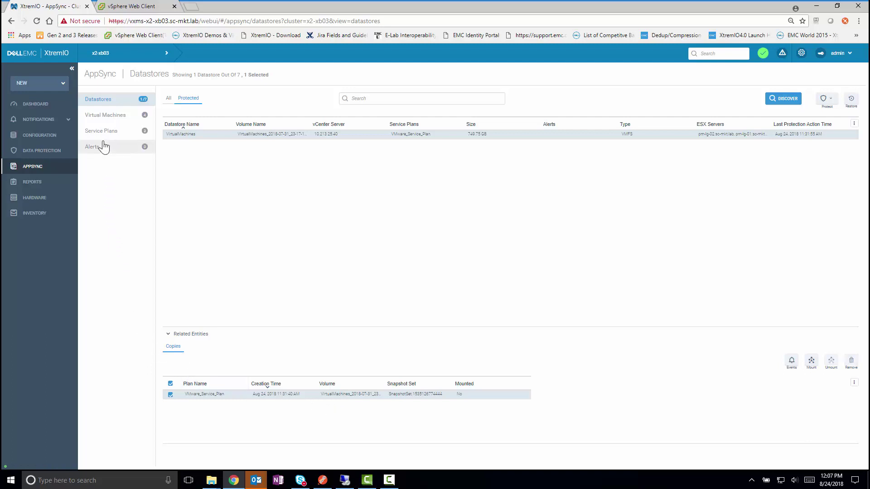
Examine the protected virtual machines in AppSync, highlighting CentOS_VM_Server and Oracle_VM_Server
click(115, 120)
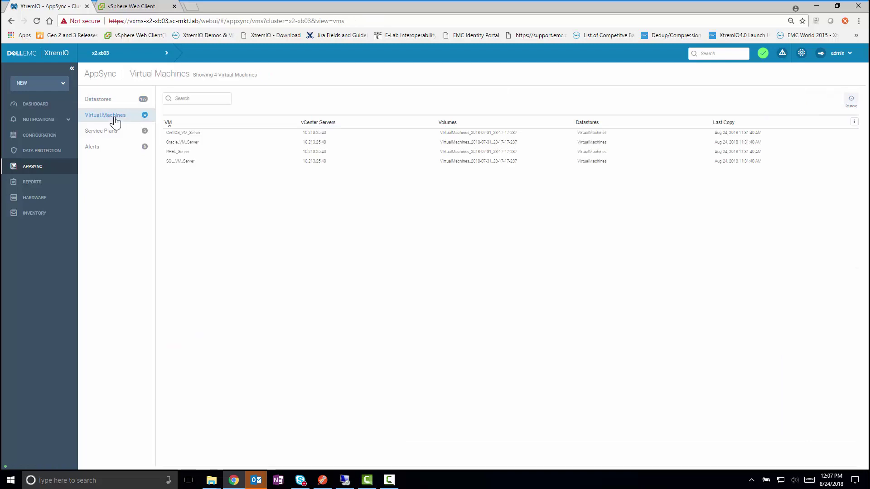
click(217, 136)
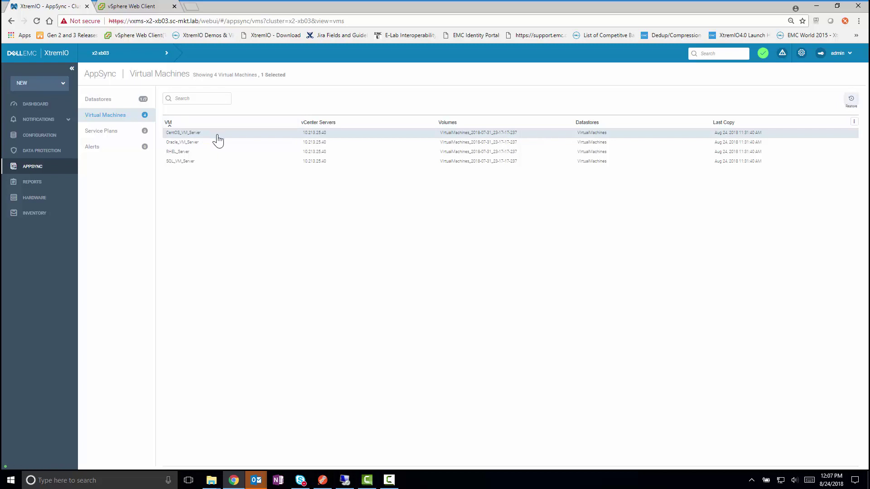
click(217, 144)
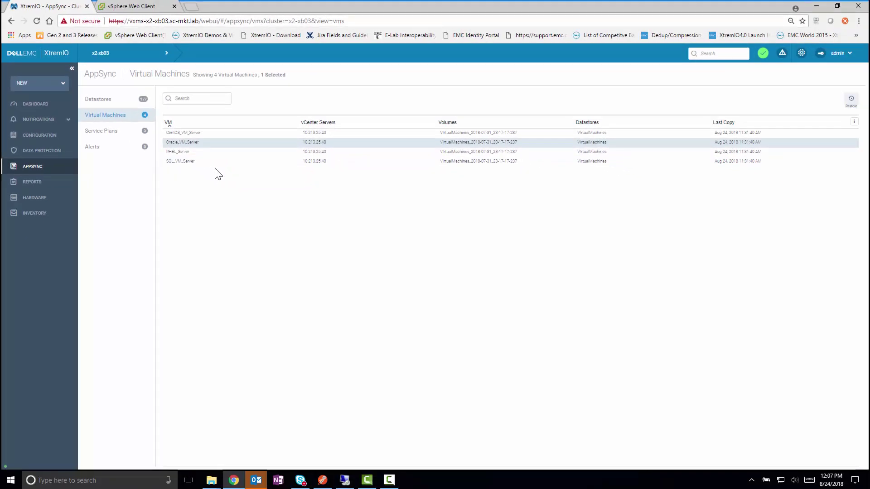
Examine the virtual machines related to the VirtualMachines datastore's mapped volume in the storage configuration
click(56, 139)
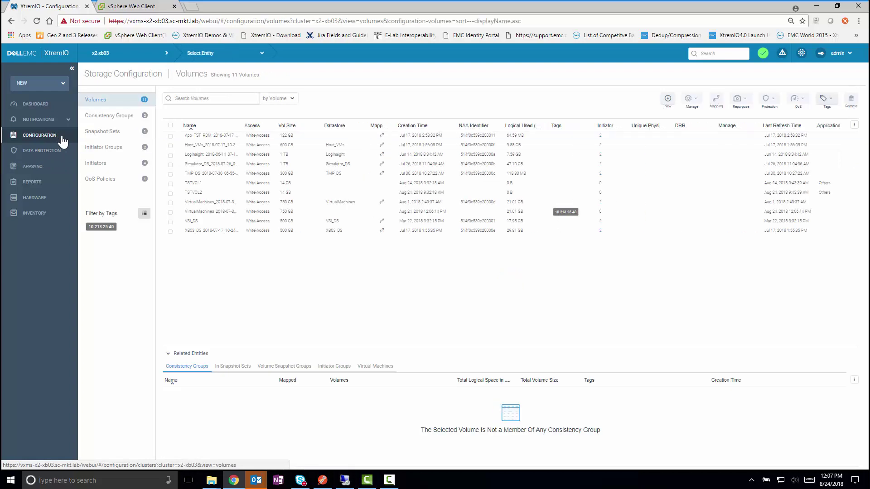
click(227, 202)
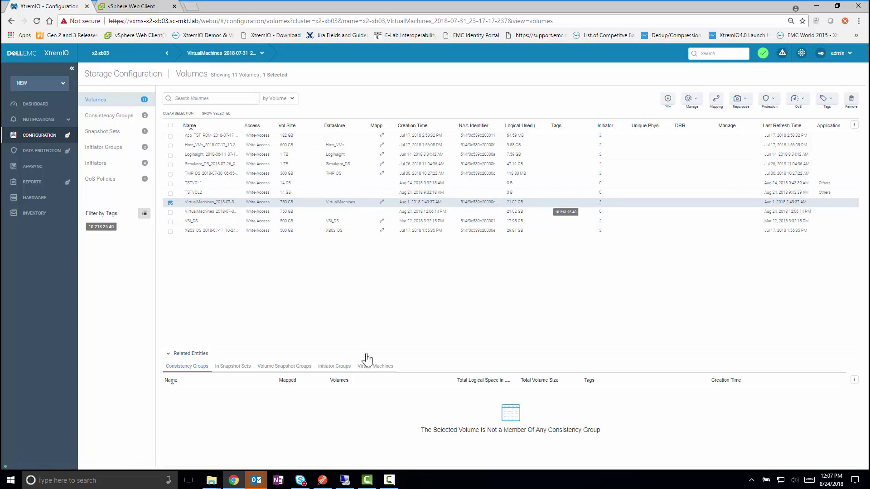
click(378, 367)
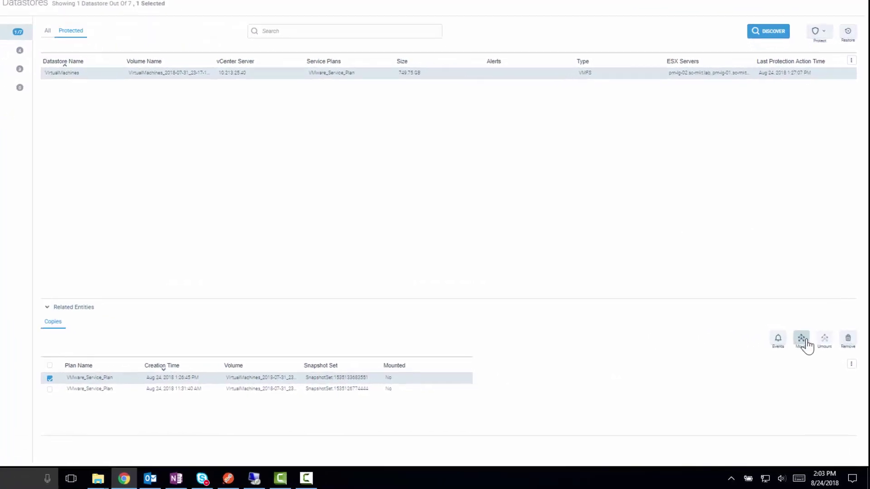
Review the mount host choices for the VirtualMachines datastore copy of Aug 24, 2018 1:26:45 PM, and cancel without mounting
click(802, 340)
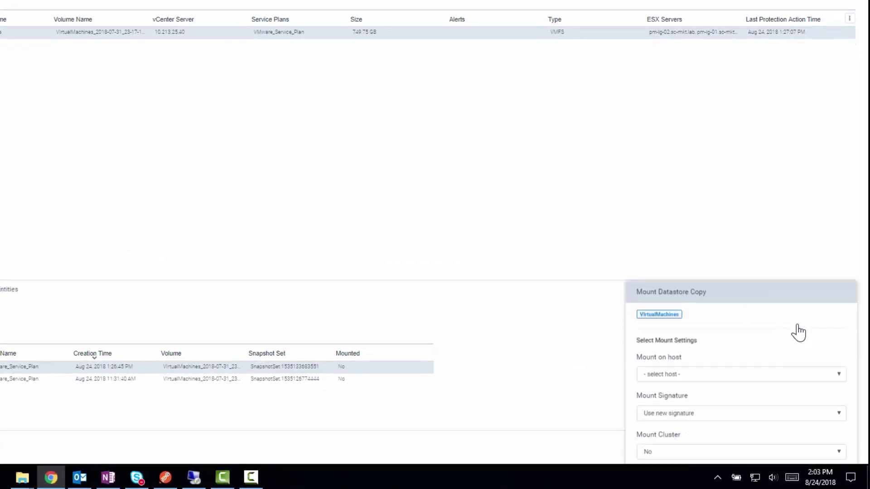
click(745, 349)
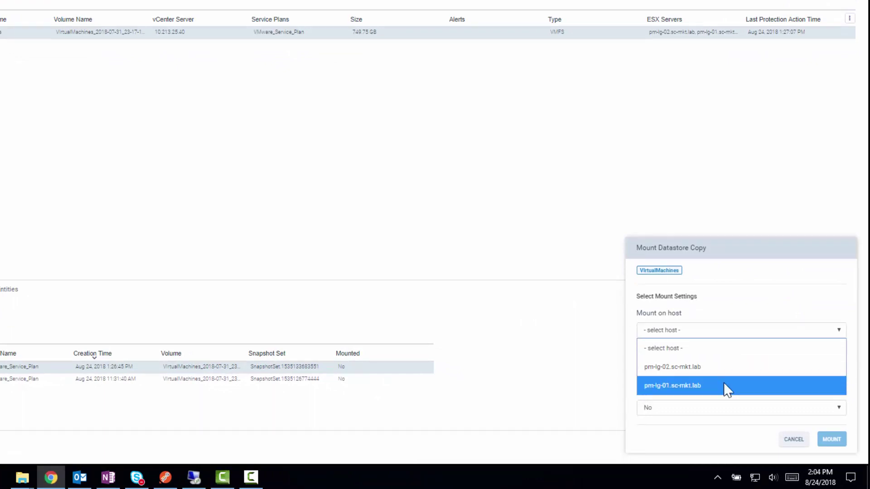
click(697, 314)
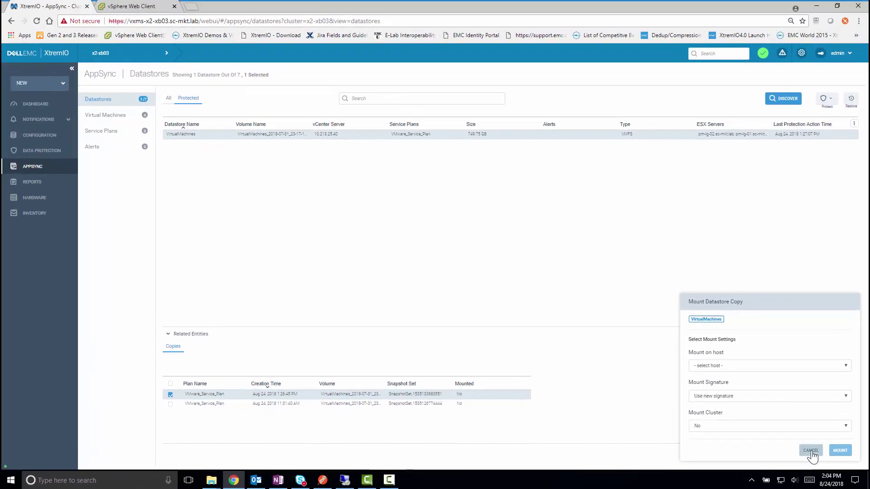
click(812, 452)
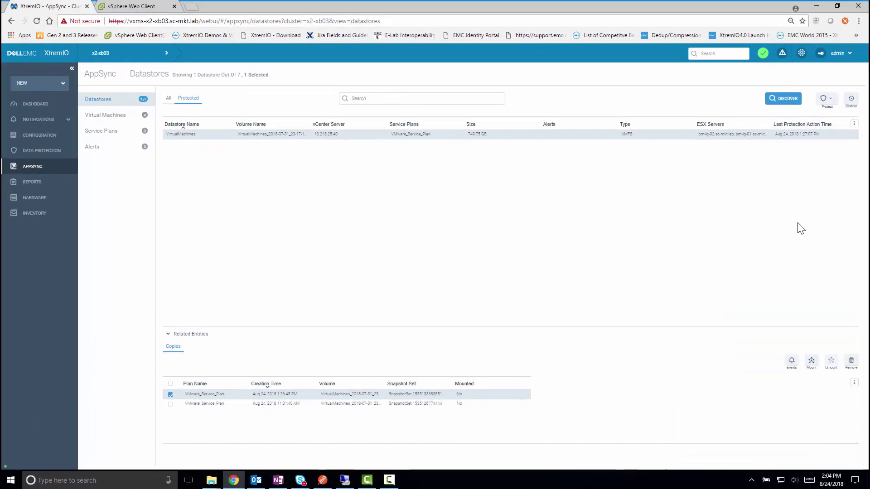
Begin a restore of the VirtualMachines datastore, using the VMware_Service_Plan copy of Aug 24, 2018 1:26:45 PM as the source
click(852, 100)
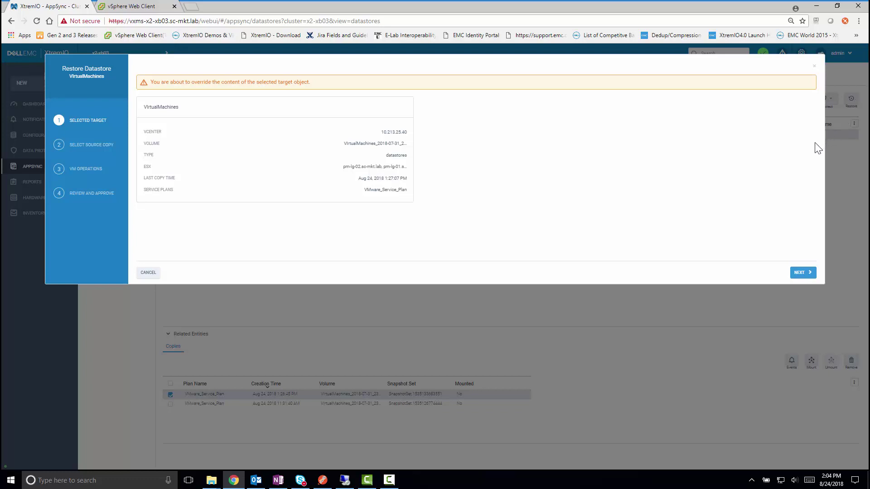
click(799, 273)
click(501, 119)
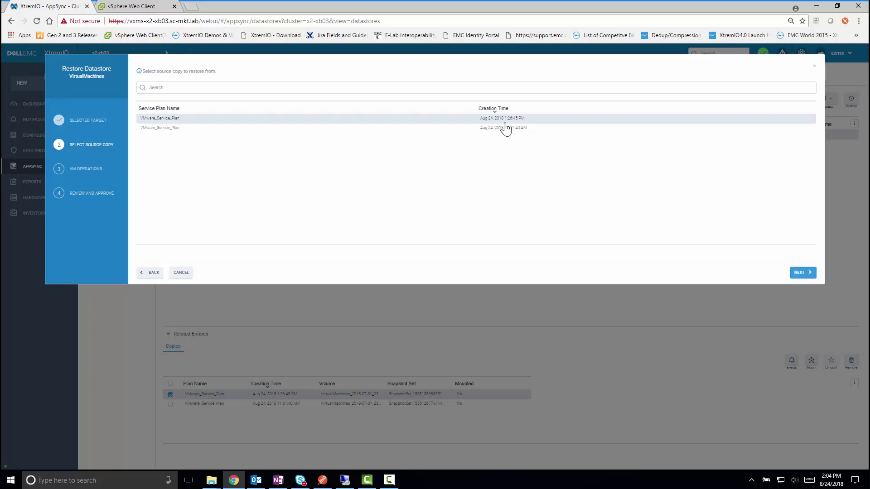
click(801, 272)
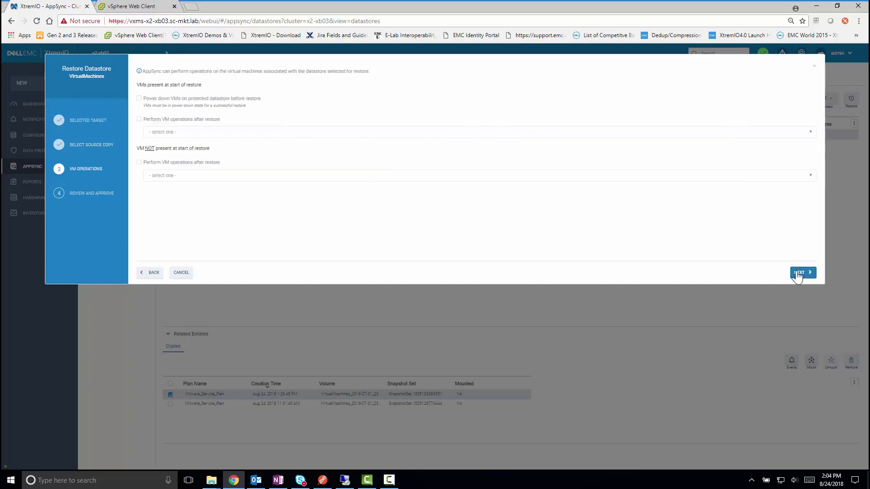
Try powering down VMs before the restore and registering and powering up all virtual machines after it, and cancel the datastore restore
click(163, 100)
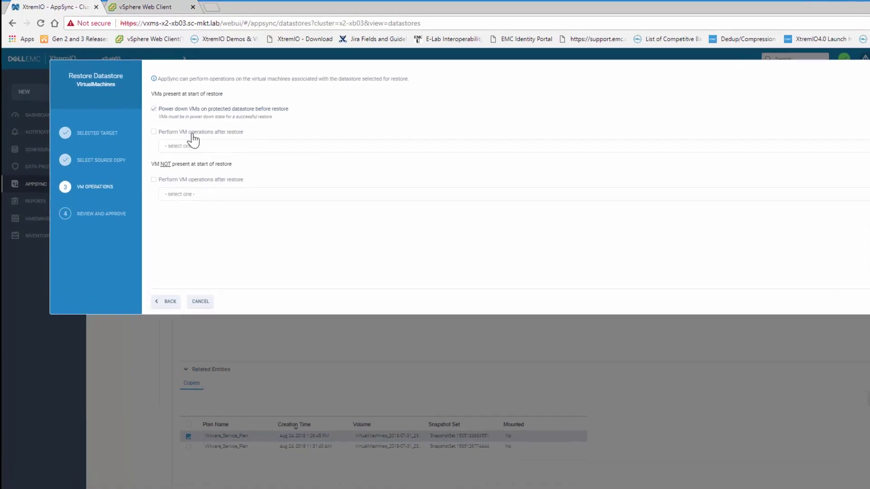
click(229, 147)
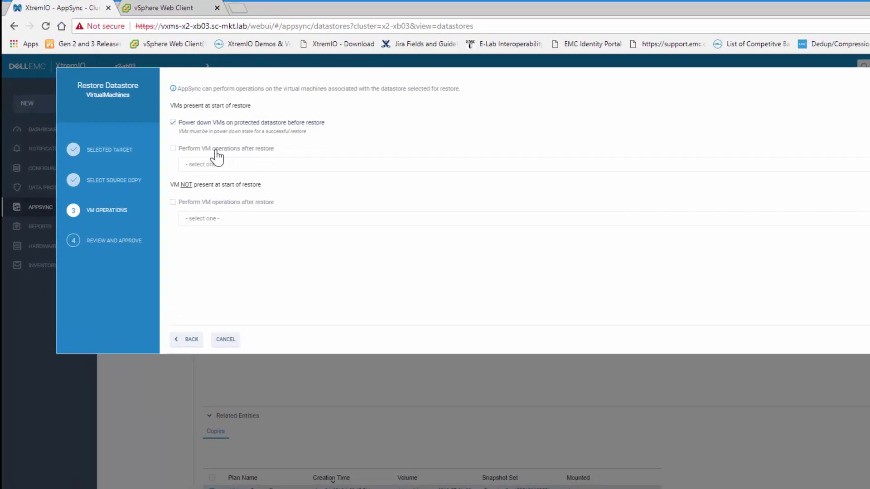
click(238, 170)
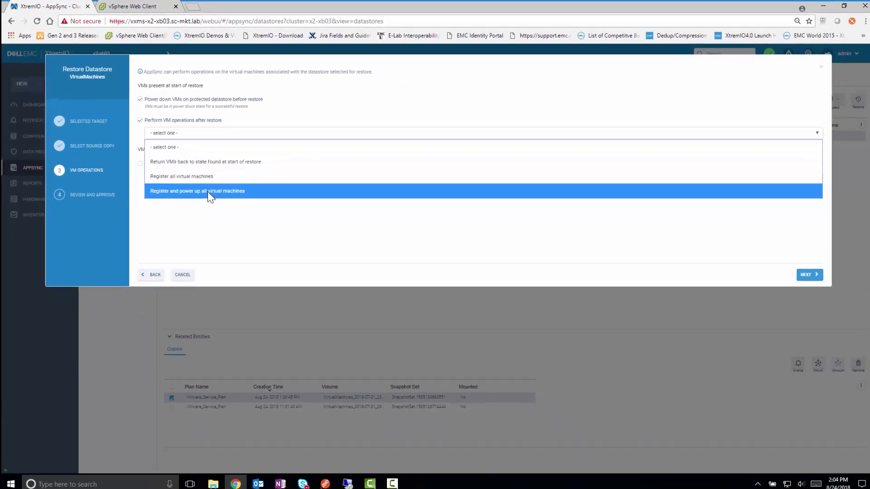
click(258, 238)
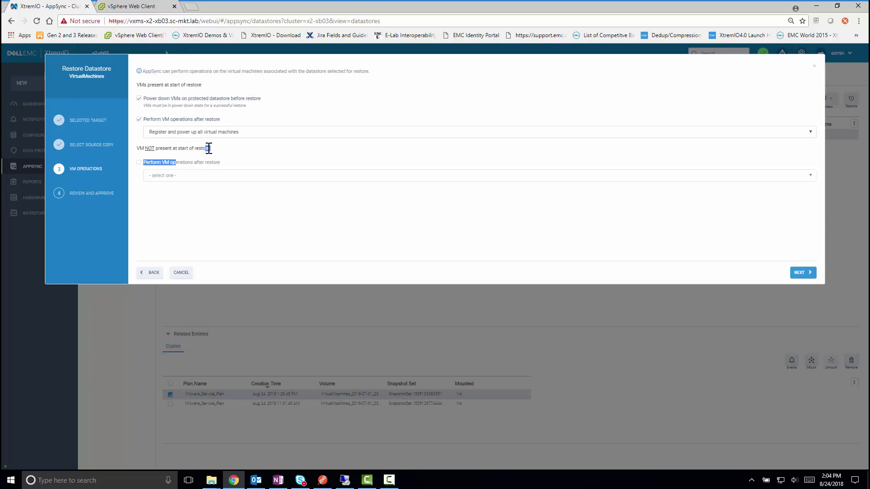
click(184, 273)
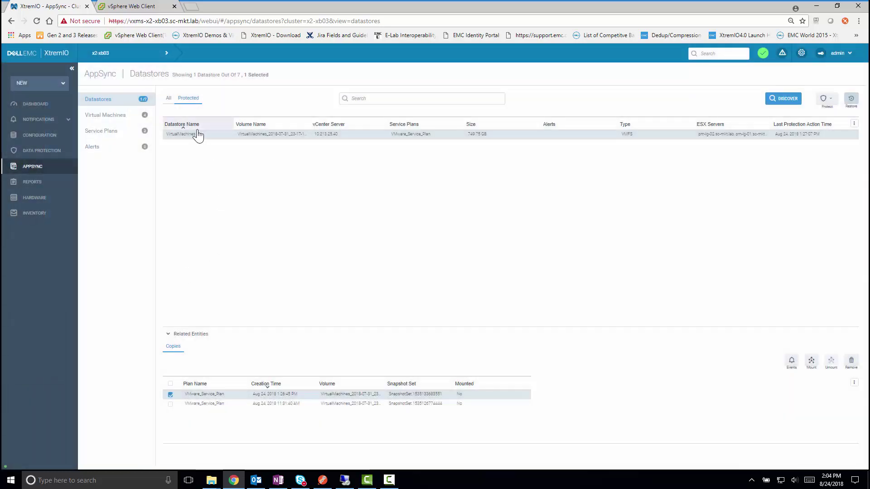
From the AppSync virtual machines list, switch to the vSphere Web Client and delete SQL_VM_Server from disk
click(122, 119)
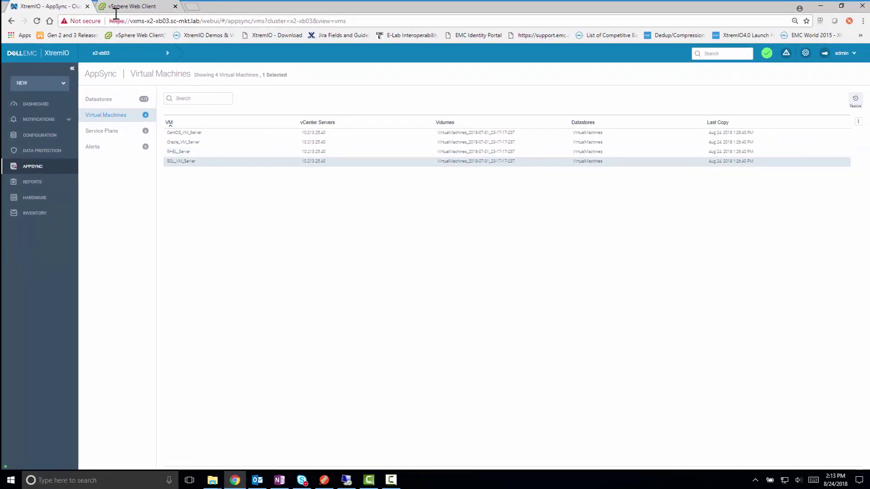
click(121, 7)
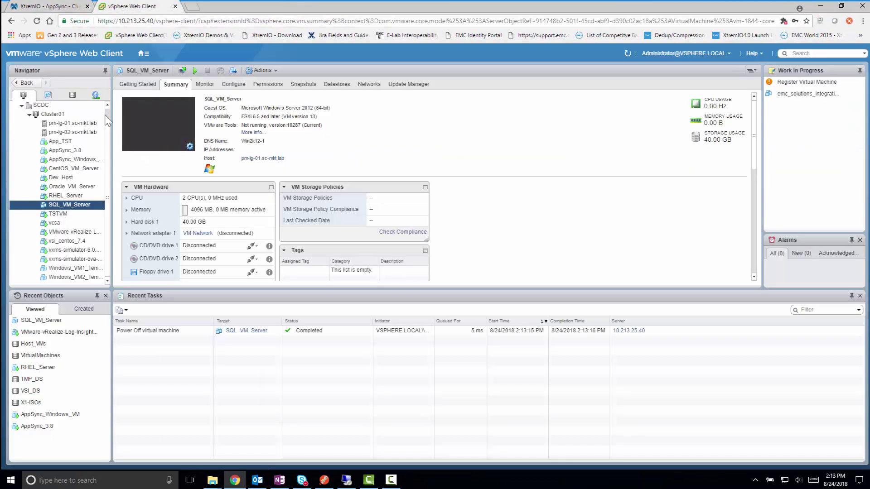
right_click(77, 208)
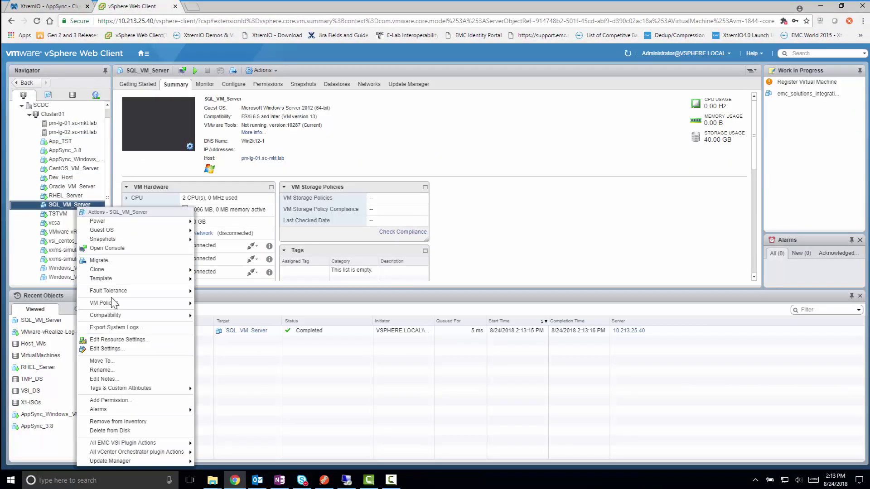
click(129, 431)
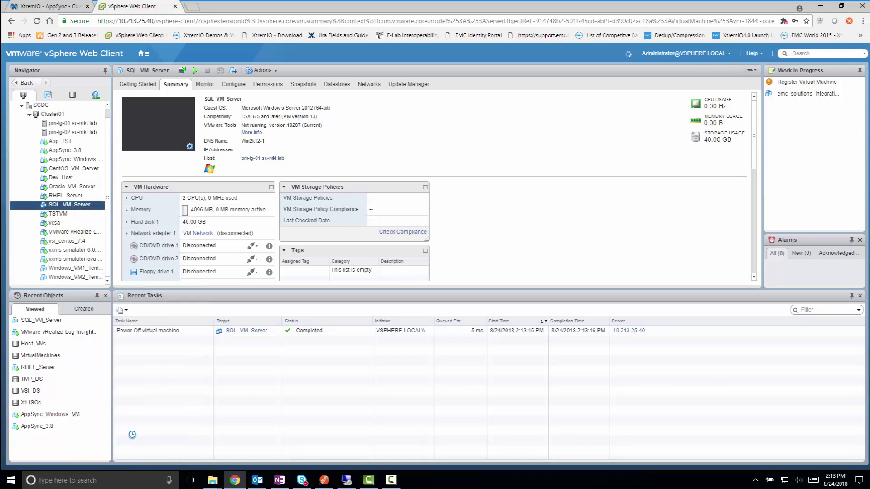
click(418, 284)
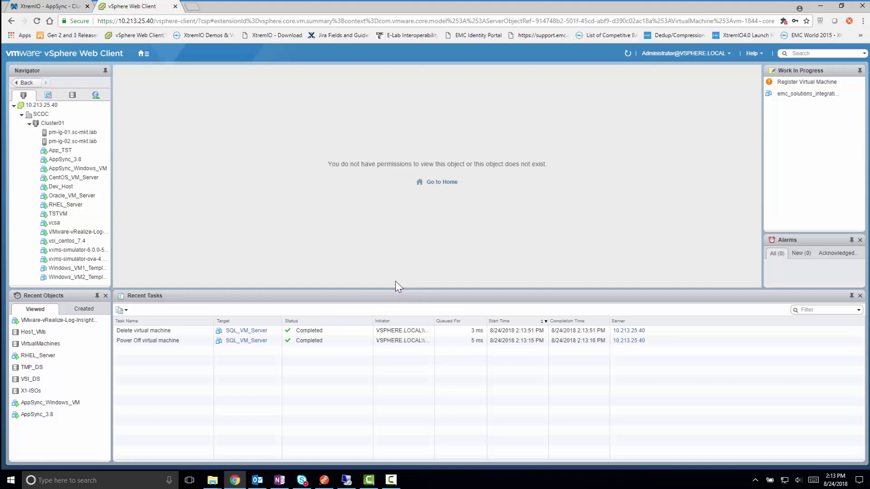
Return to XtremIO and begin restoring SQL_VM_Server from its copy created Aug 24, 2018 1:27:04 PM
click(53, 8)
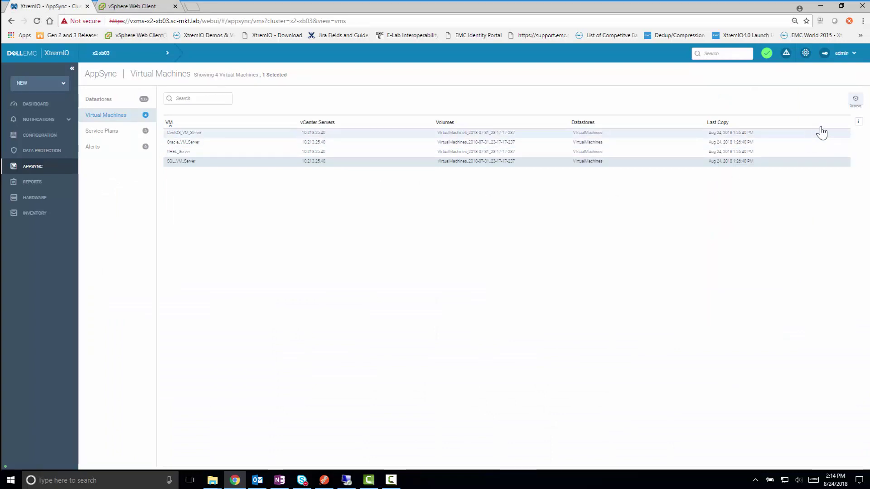
click(856, 100)
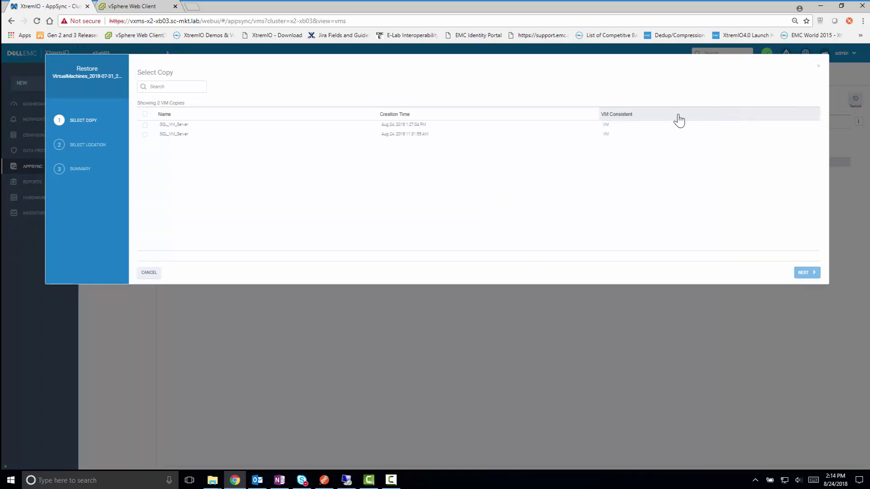
click(224, 127)
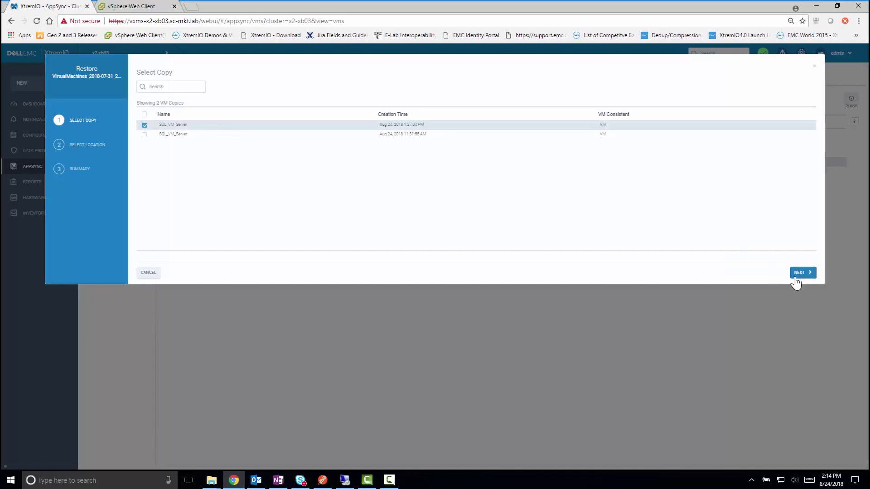
click(795, 278)
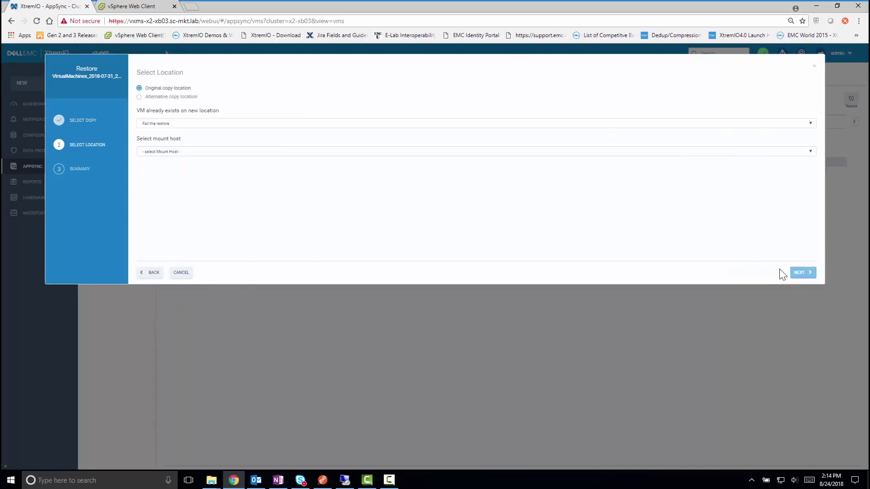
Try an alternative copy location on vCenter 10.213.25.40 with host pm-lg-02.sc-mkt.lab, and revert to the original copy location
click(167, 97)
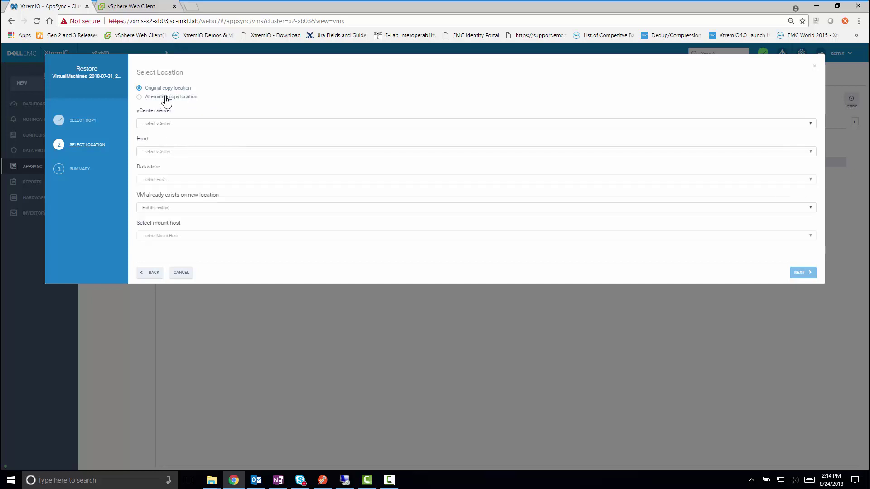
click(177, 124)
click(178, 148)
click(180, 154)
click(181, 180)
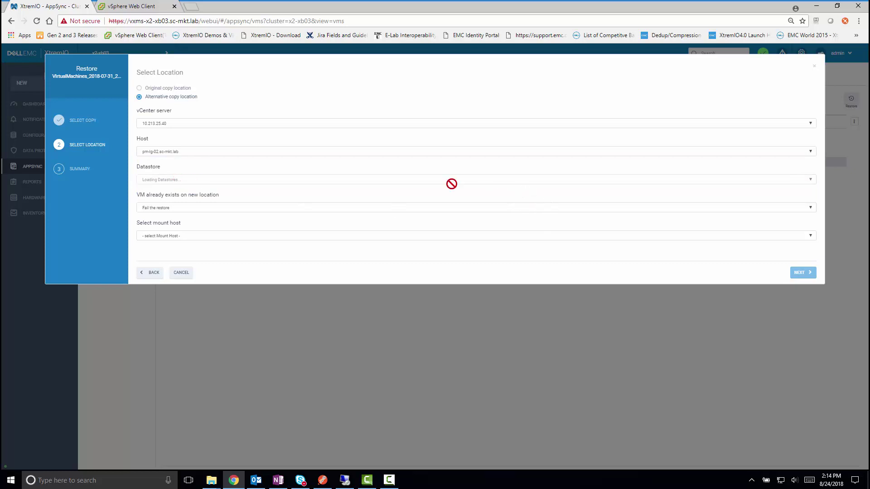
click(154, 89)
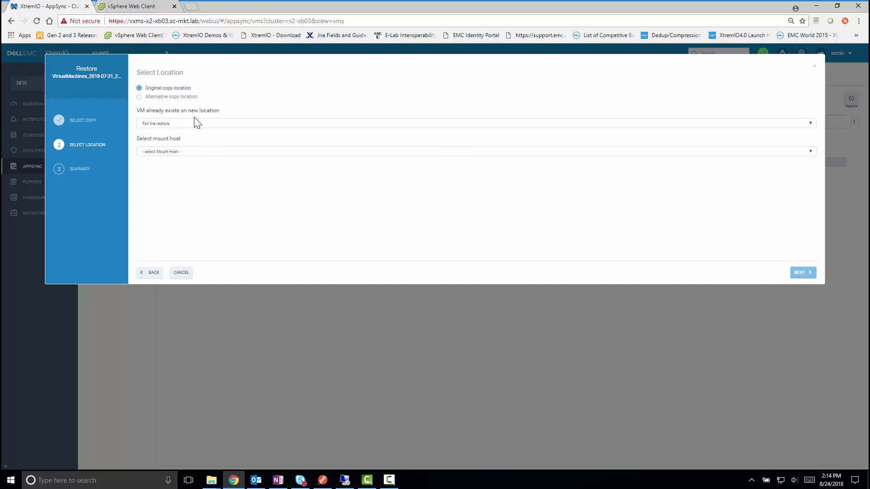
Set the mount host to pm-lg-02.sc-mkt.lab, acknowledge the reviewed restore result, and apply the SQL_VM_Server restore
click(177, 152)
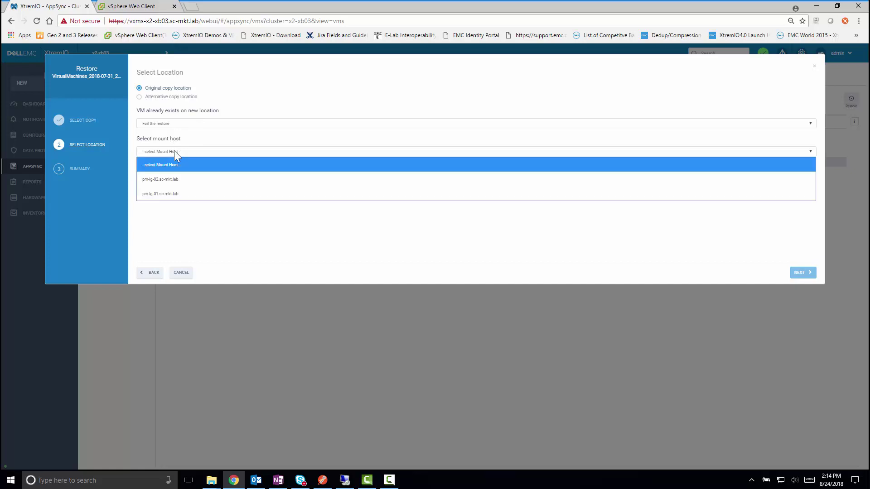
click(183, 192)
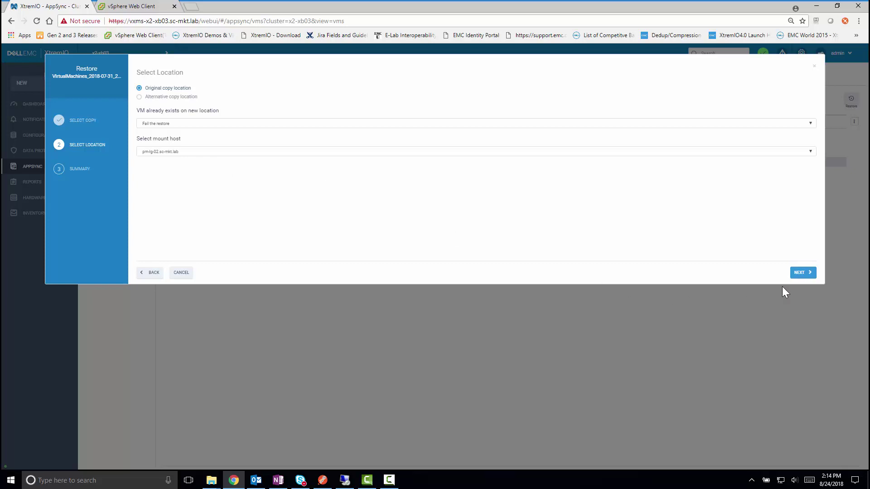
click(801, 273)
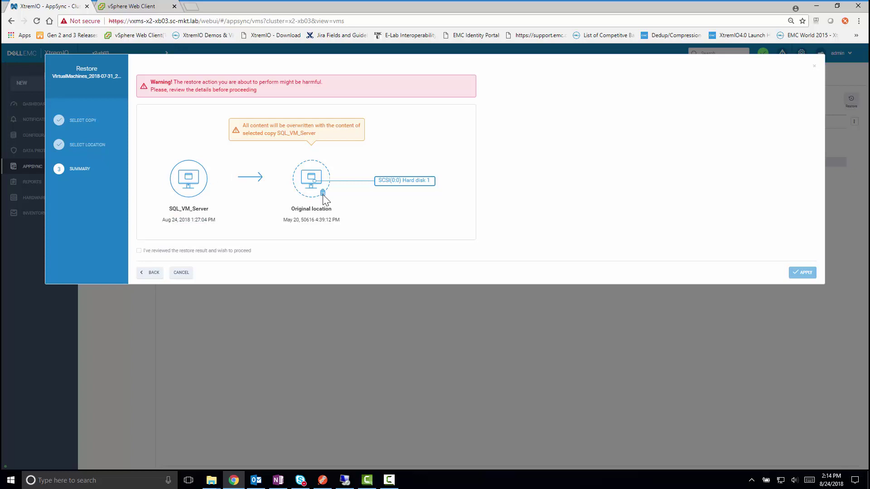
click(160, 253)
click(798, 275)
click(801, 273)
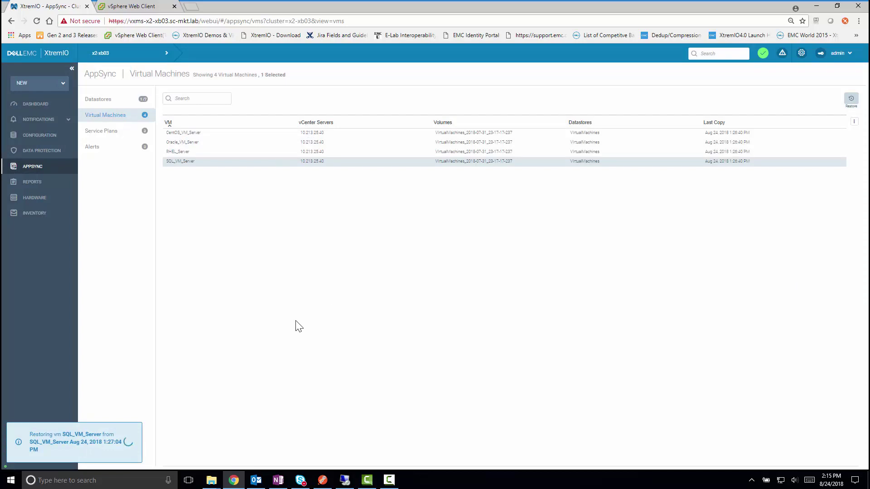
Switch to the vSphere Web Client and refresh the inventory and recent tasks to monitor the SQL_VM_Server restore
click(136, 10)
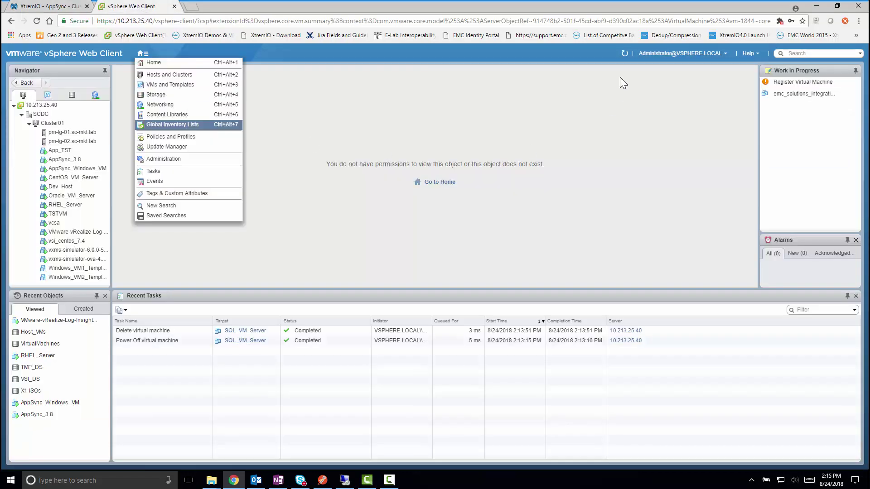
click(624, 55)
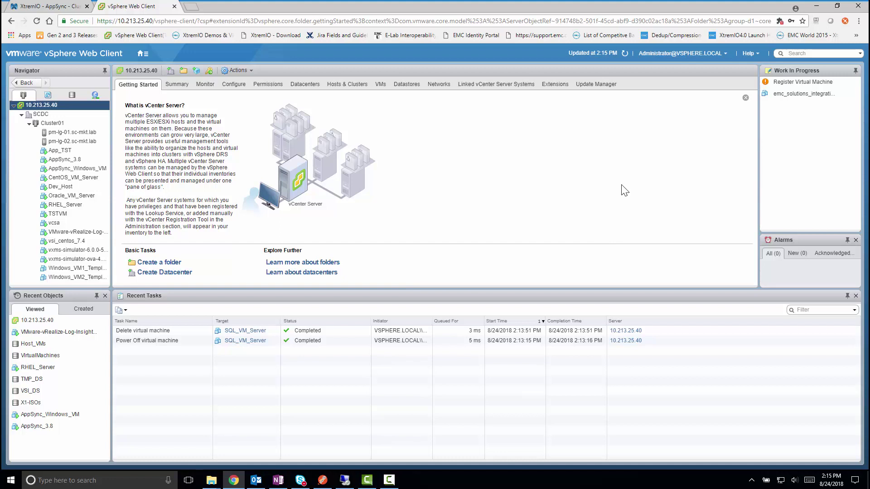
click(626, 54)
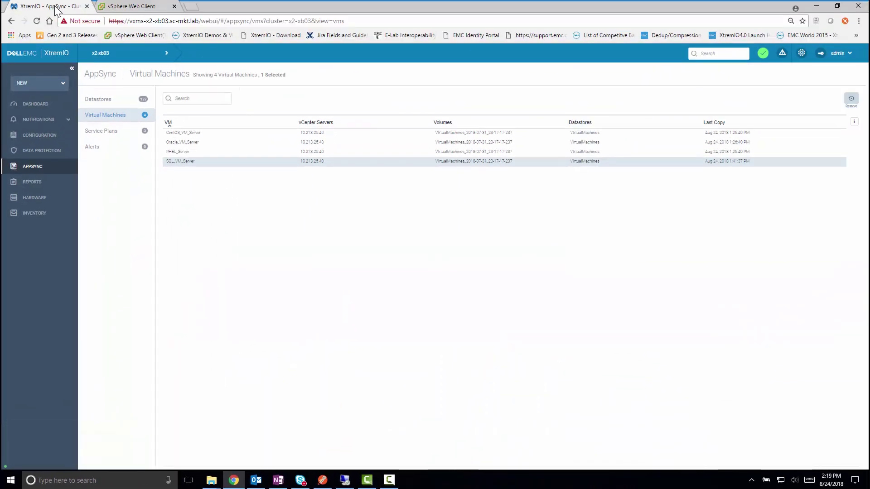
Switch to the vSphere Web Client after checking AppSync, and power on the restored SQL_VM_Server virtual machine
click(123, 8)
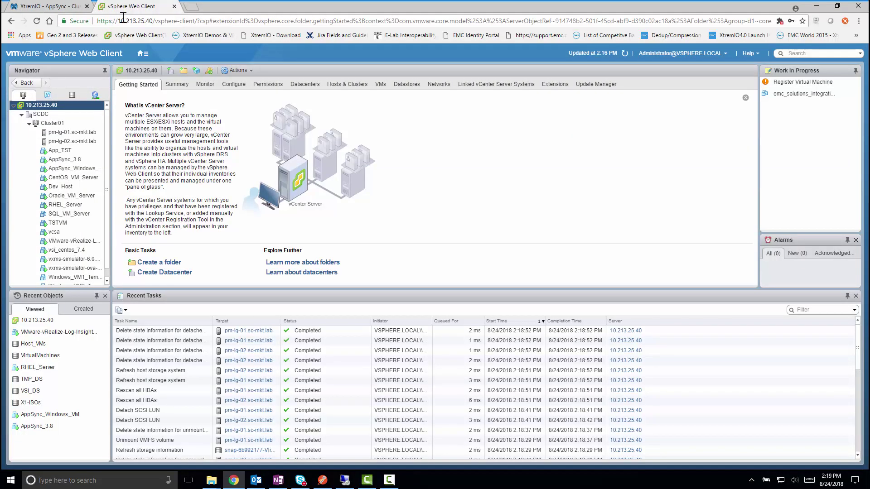
click(83, 214)
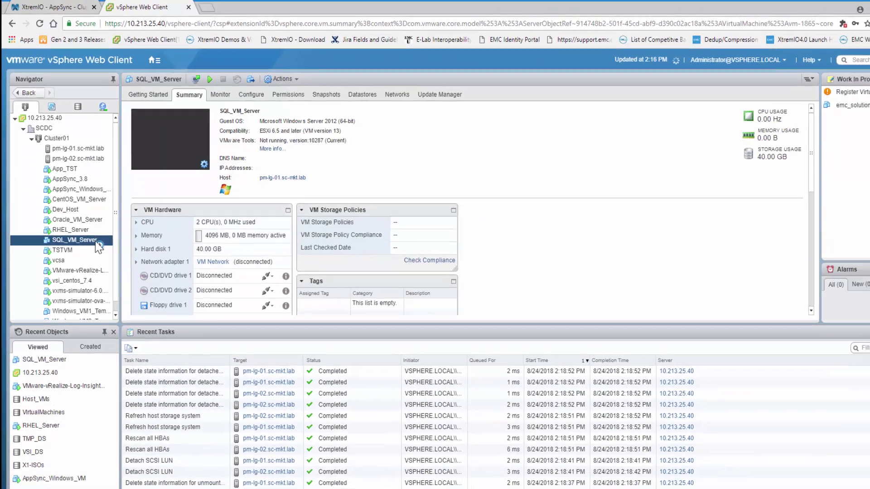
right_click(100, 256)
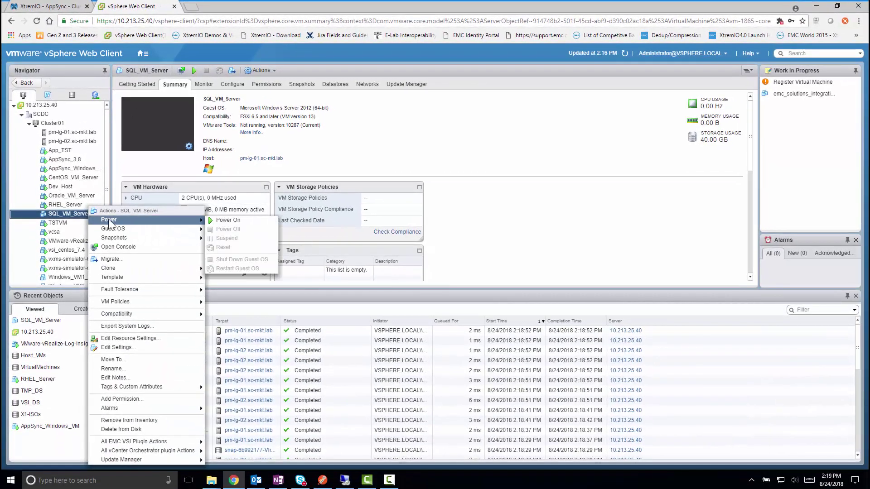
click(224, 222)
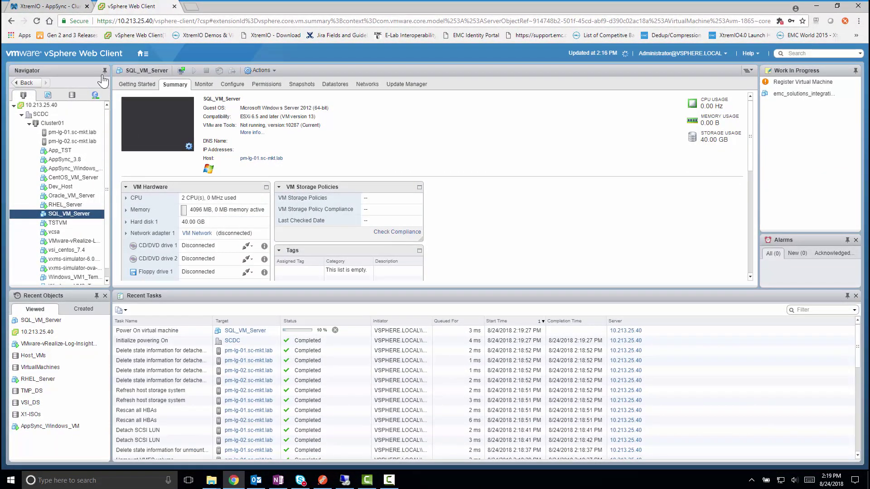